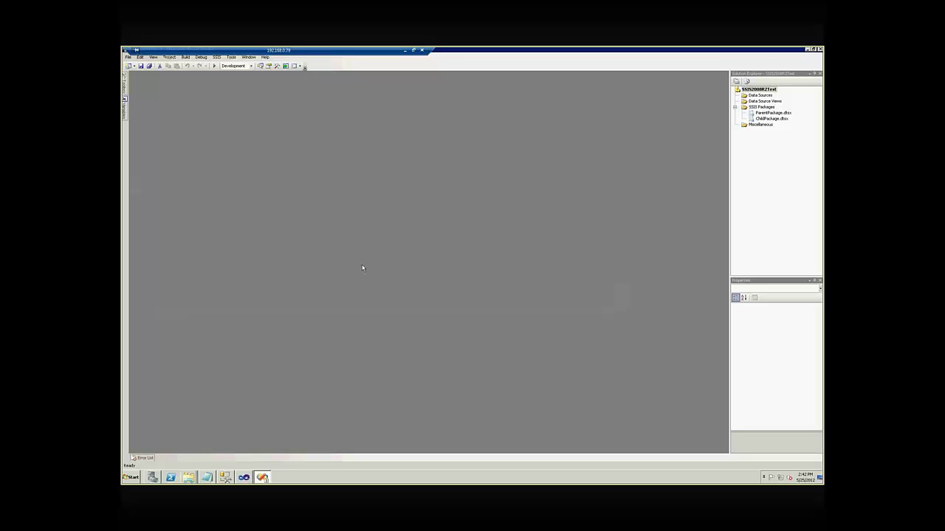
Step: Open ParentPackage.dtsx and ChildPackage.dtsx to examine the tasks in their control flows
double_click(772, 113)
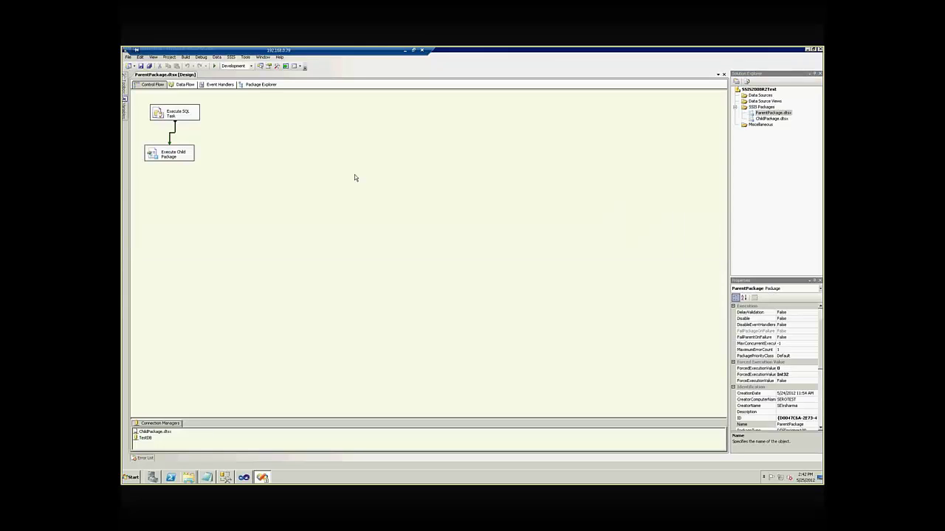
double_click(771, 118)
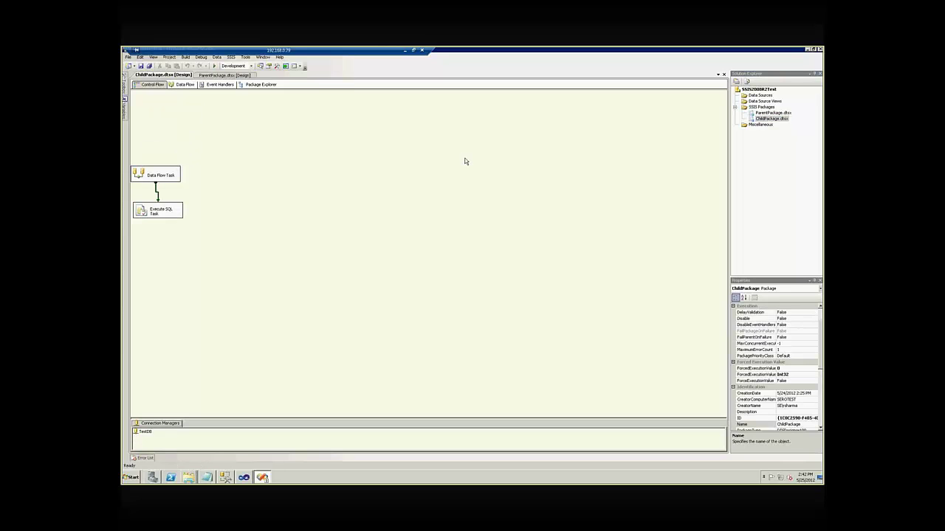
left_click(139, 175)
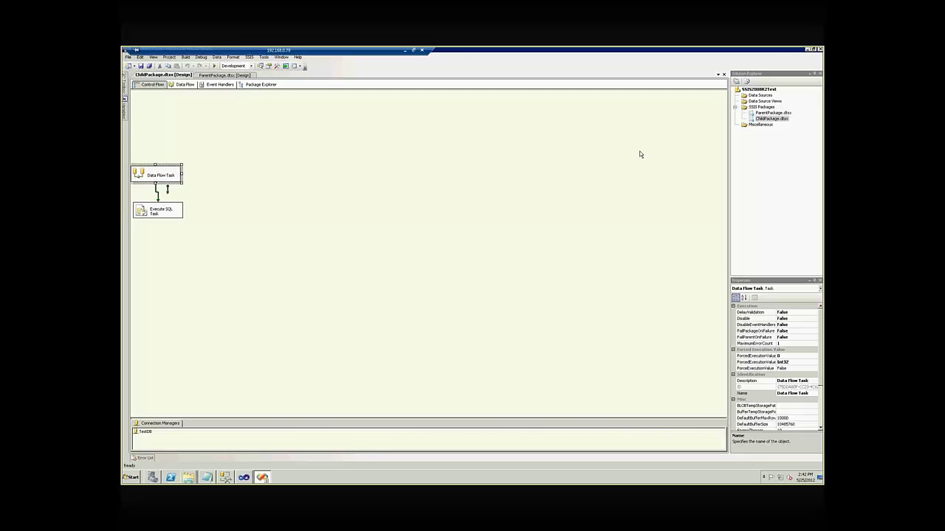
Step: Close the development studio holding the 2008 R2 project and refresh the SSIS2008R2Test folder listing
left_click(820, 51)
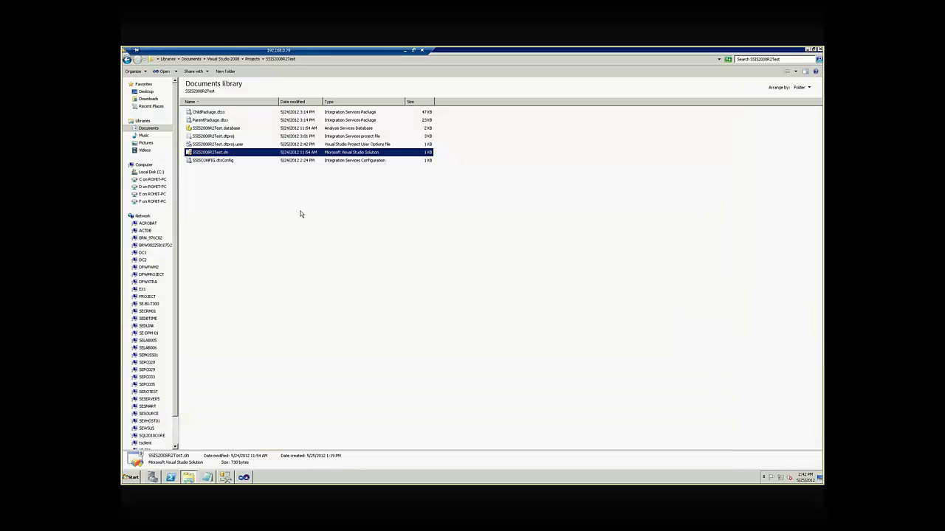
right_click(301, 214)
left_click(310, 248)
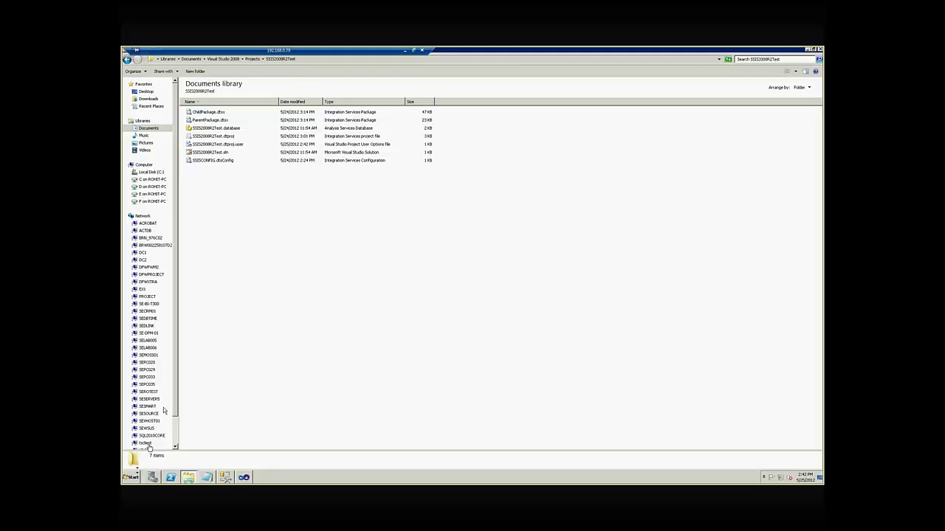
Step: Look through the installed Microsoft SQL Server 2012 programs for SQL Server Data Tools
left_click(133, 479)
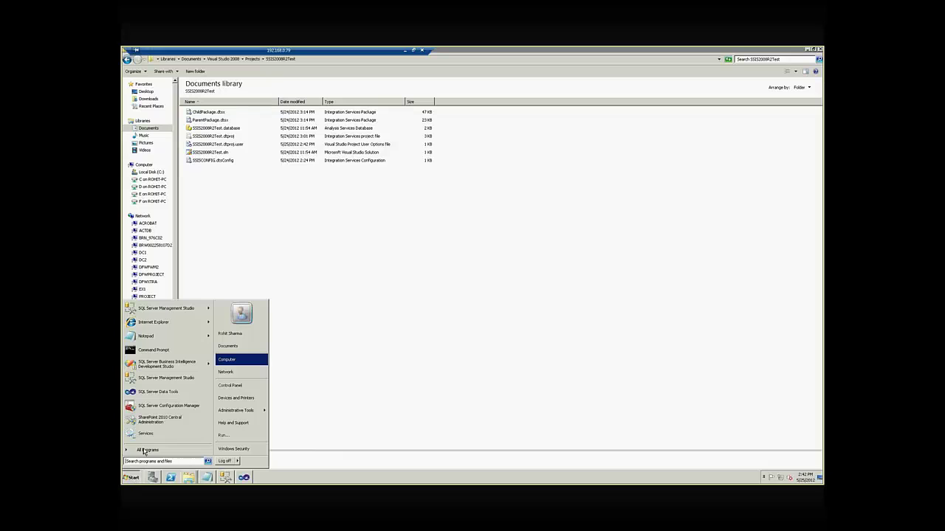
left_click(145, 451)
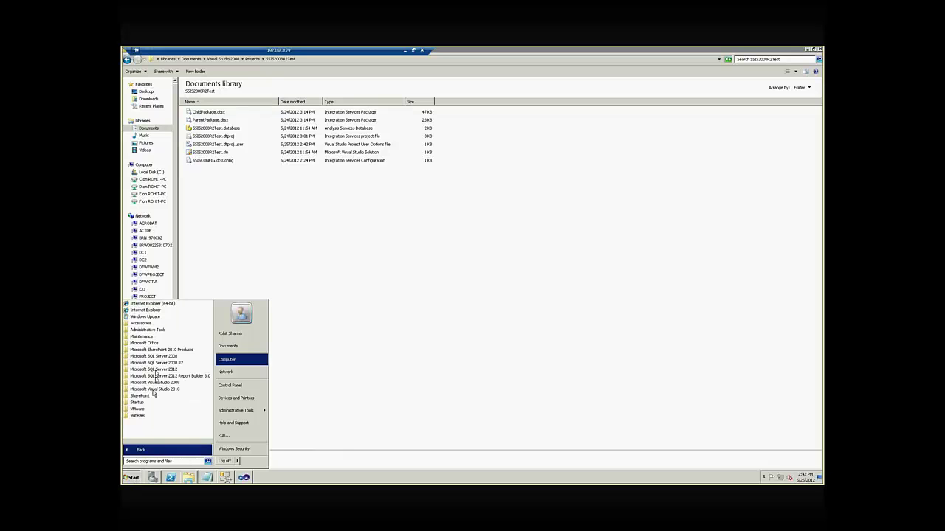
left_click(155, 370)
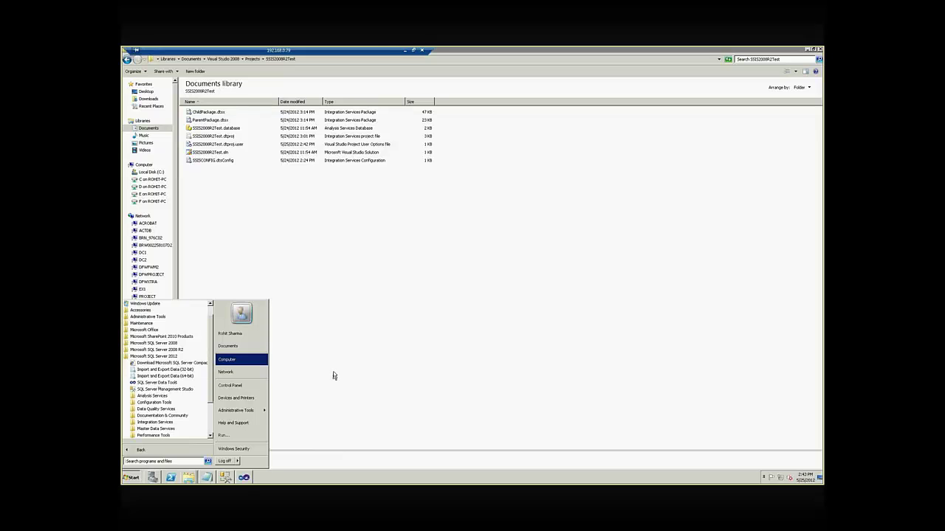
Step: Switch to SQL Server Data Tools and open the existing project file SSIS2008R2Test.dtproj
left_click(244, 477)
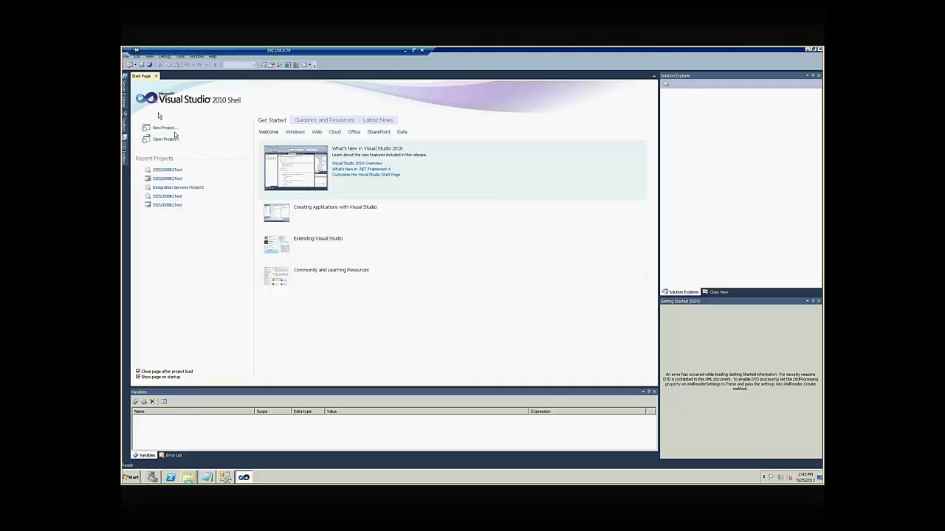
left_click(126, 57)
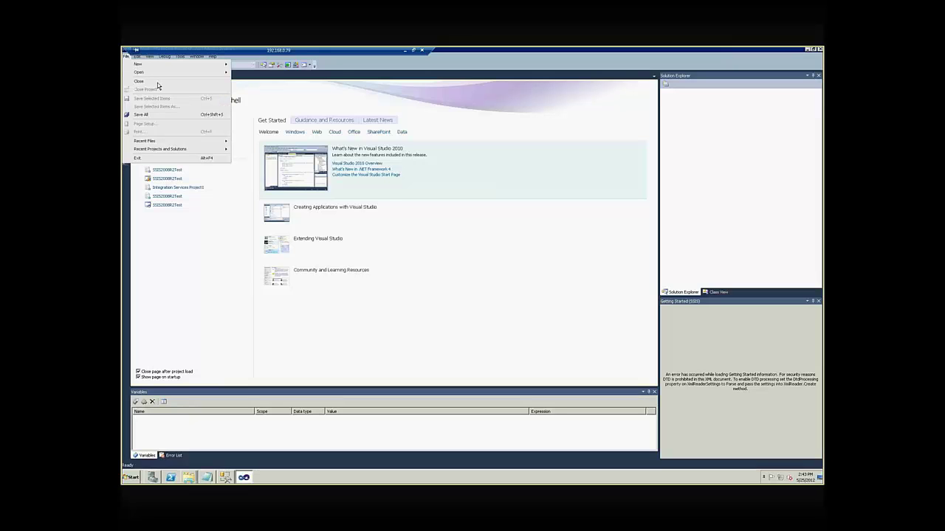
mouse_move(155, 72)
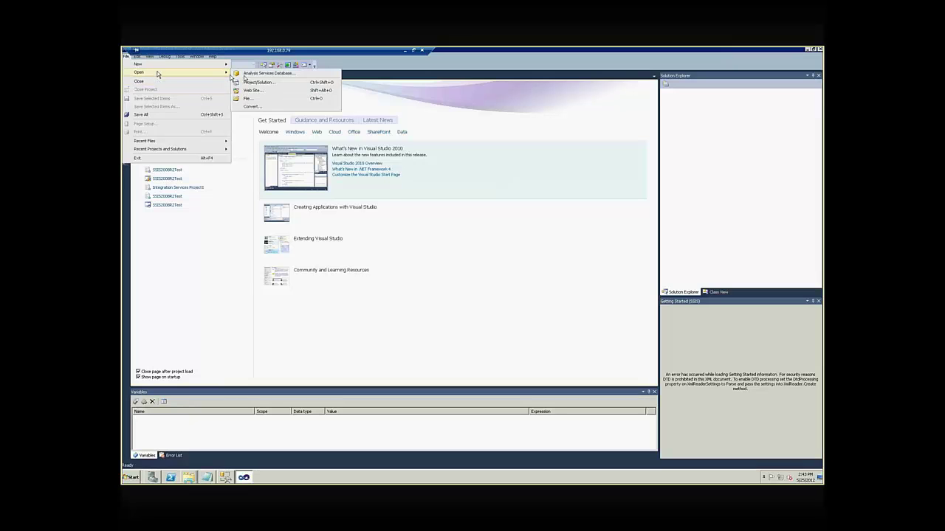
left_click(251, 85)
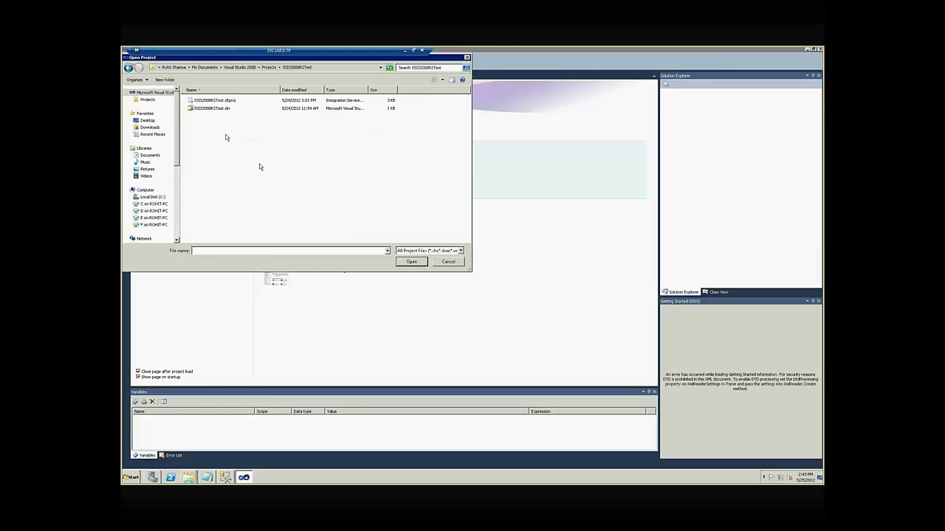
double_click(208, 100)
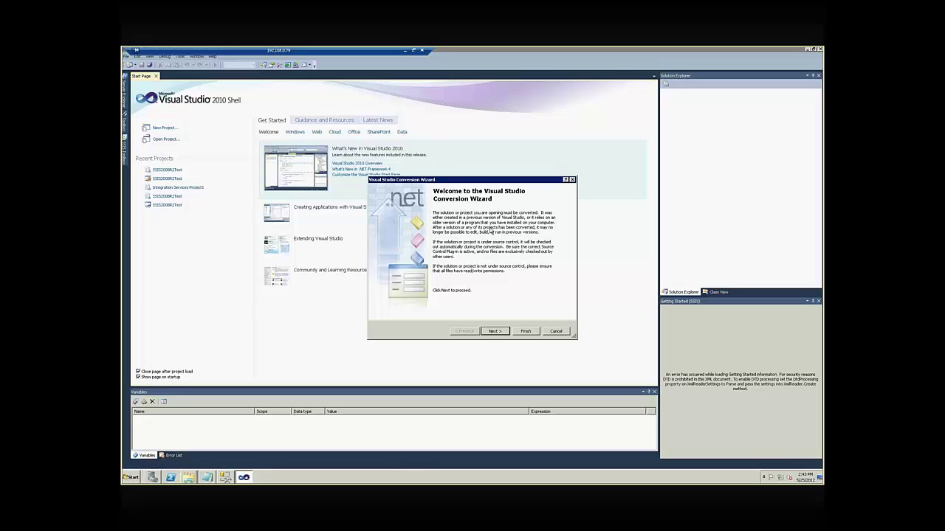
Step: Run the Visual Studio conversion of the project, creating a backup in the suggested location before converting
left_click(496, 331)
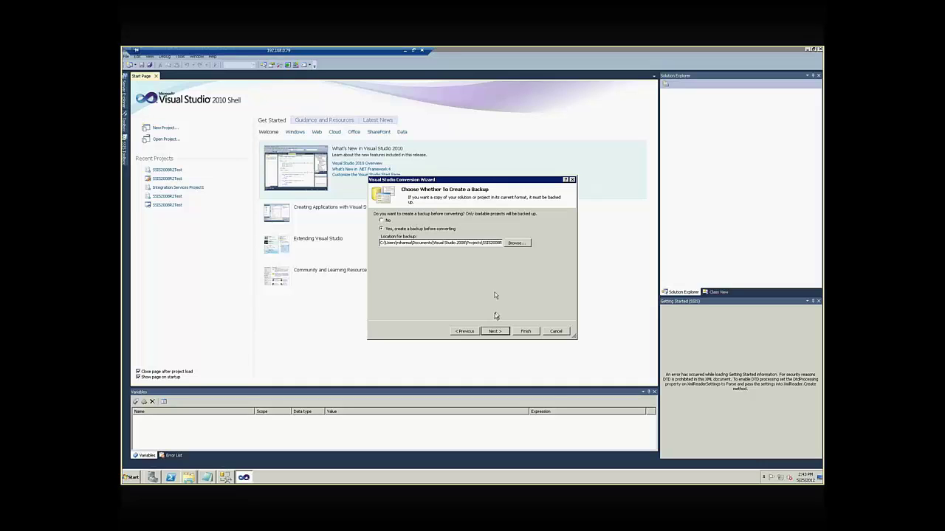
left_click(495, 331)
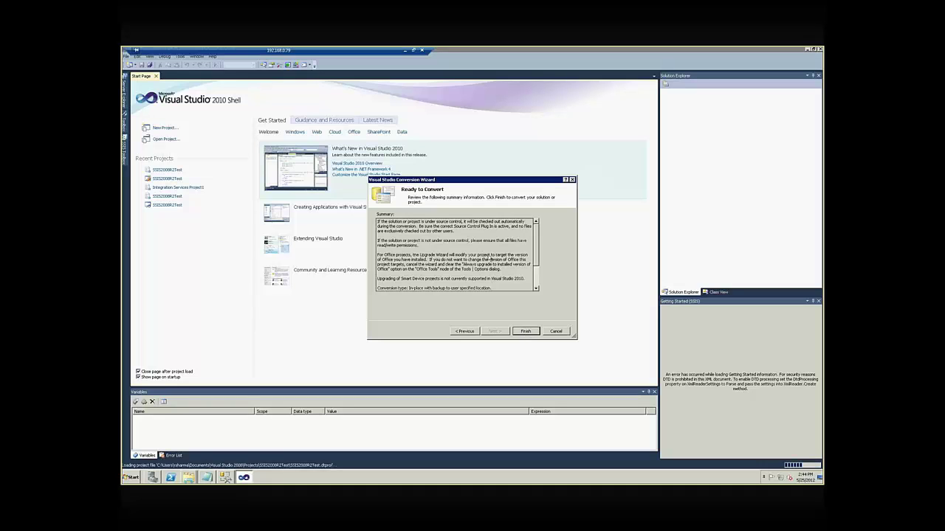
key("Return")
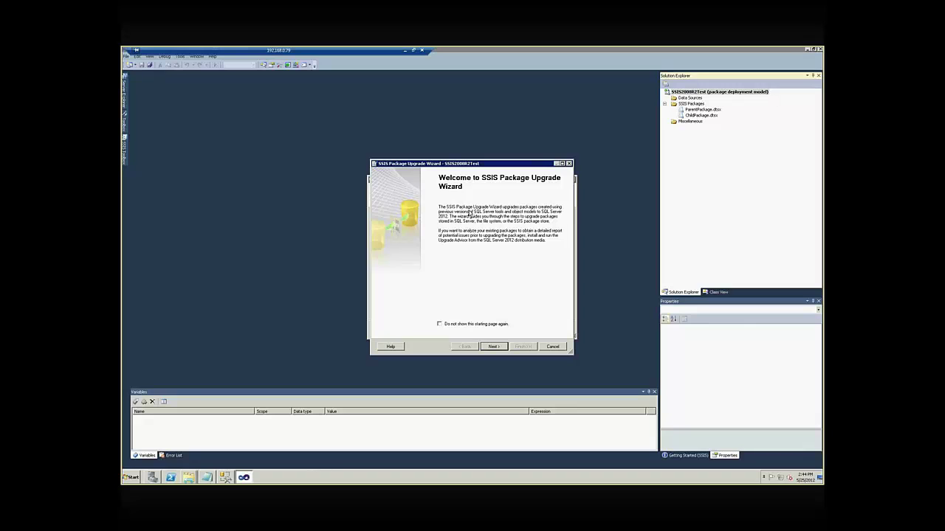
Step: Upgrade ParentPackage.dtsx and ChildPackage.dtsx without passwords, updating connection strings, continuing when a package fails and ignoring configurations
left_click_drag(485, 165, 490, 160)
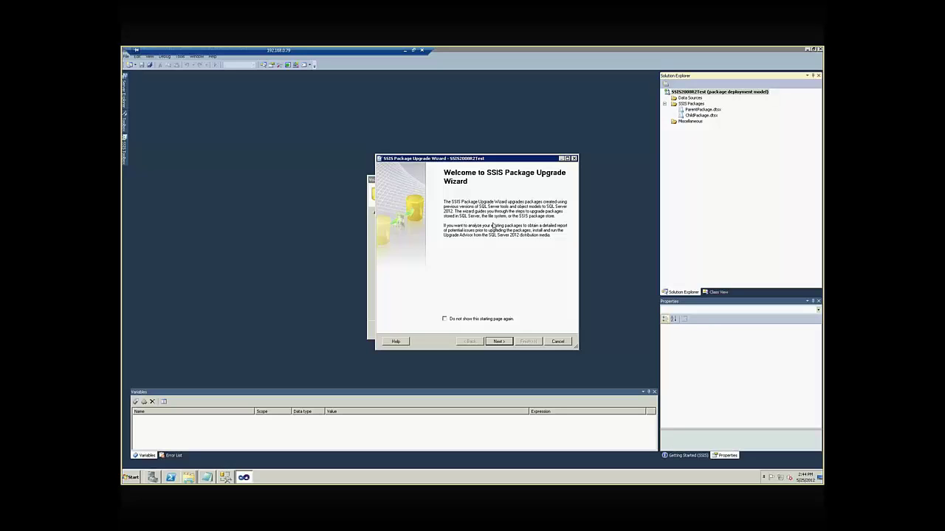
left_click(498, 341)
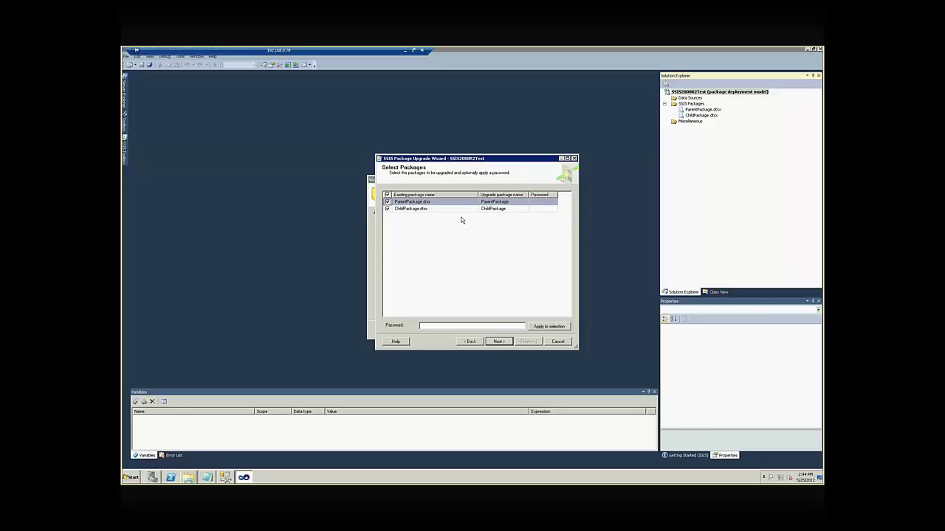
left_click(538, 209)
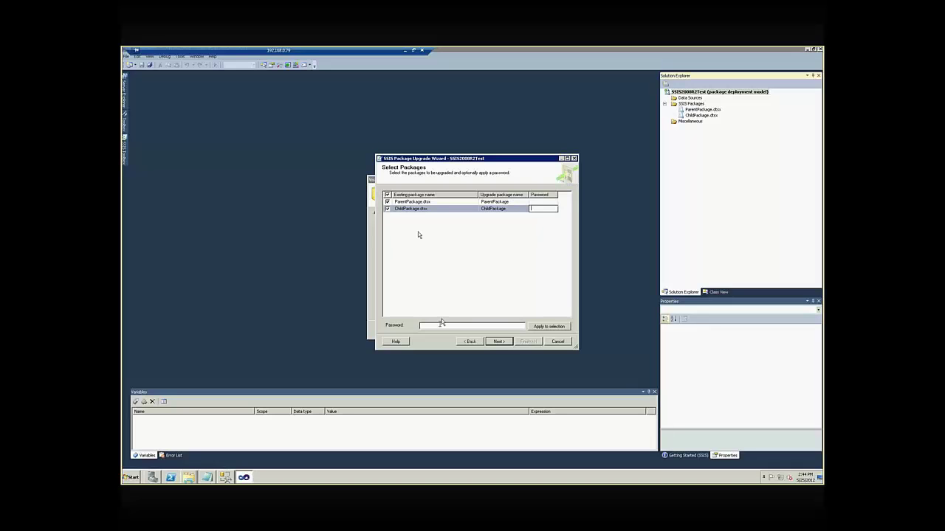
left_click(447, 327)
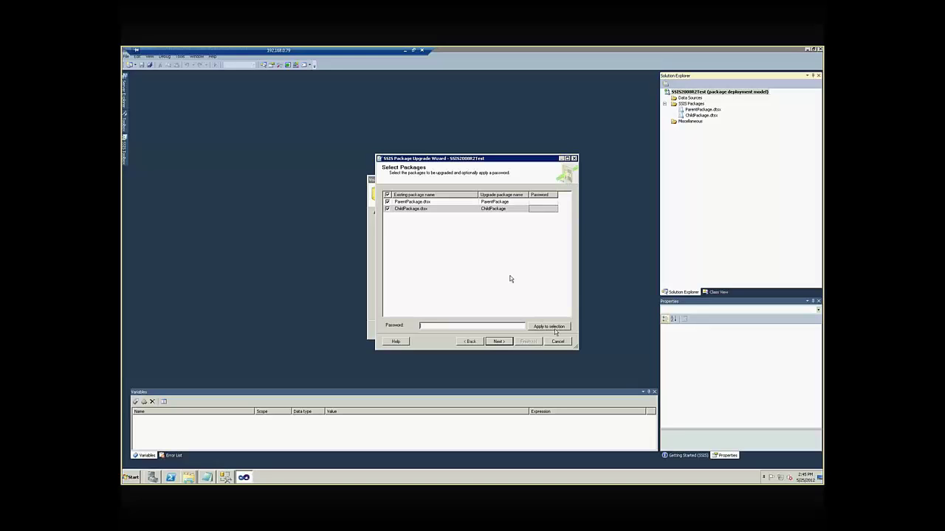
left_click(499, 341)
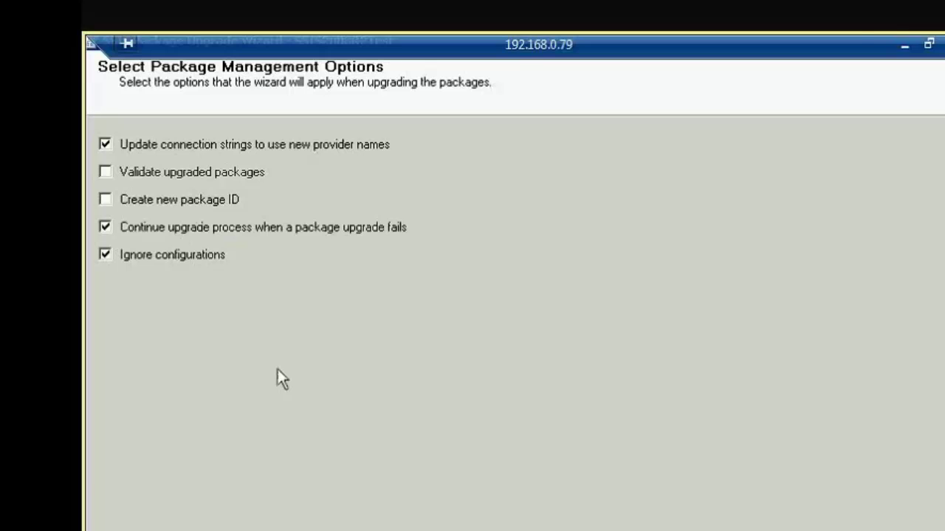
left_click(794, 490)
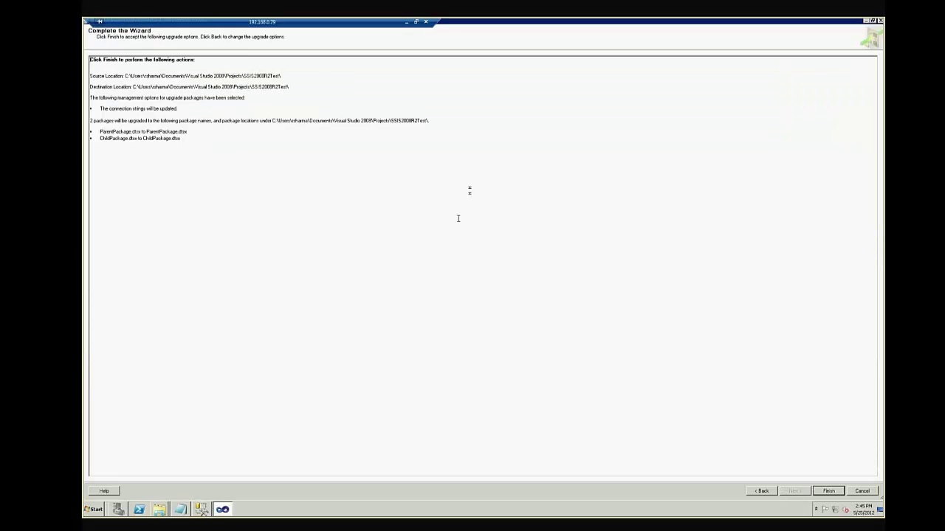
left_click(829, 492)
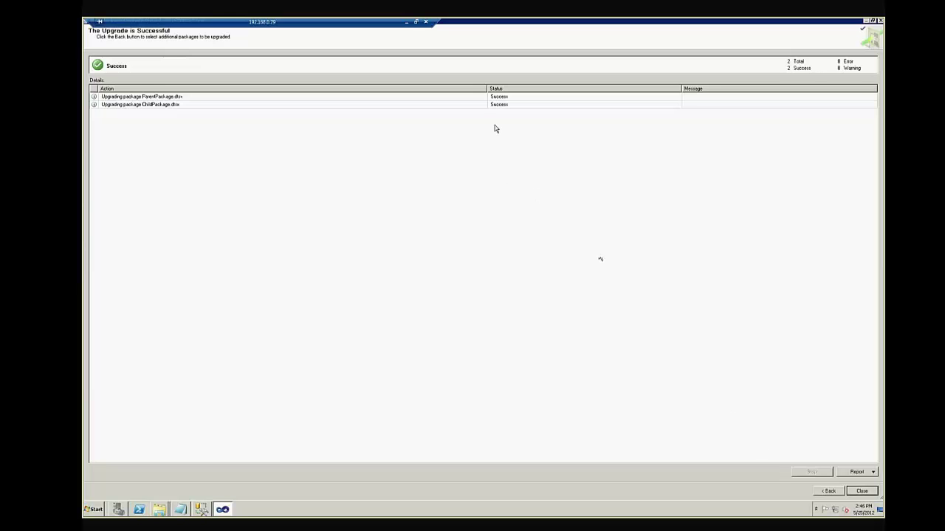
Step: Check each package's status in the upgrade results, fitting the columns to their contents, and close the upgrade and conversion wizards
double_click(546, 23)
left_click(483, 225)
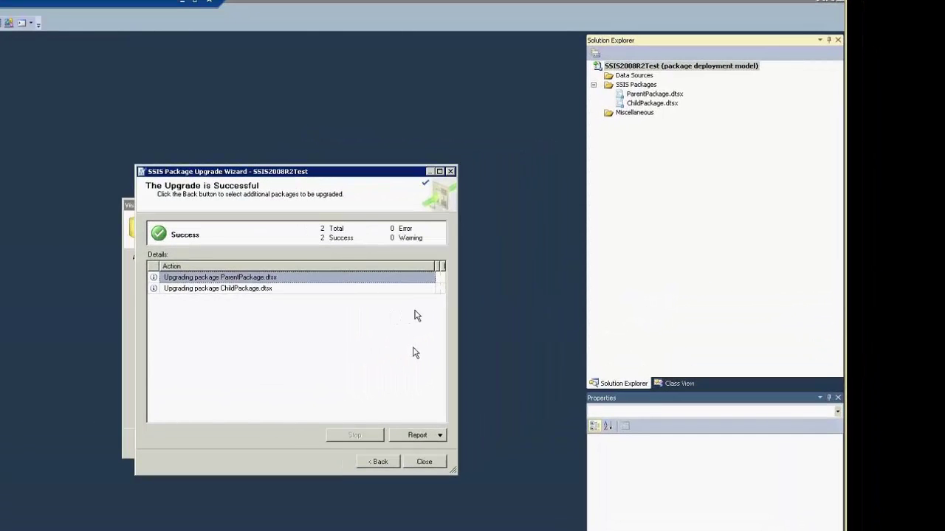
left_click_drag(435, 266, 310, 266)
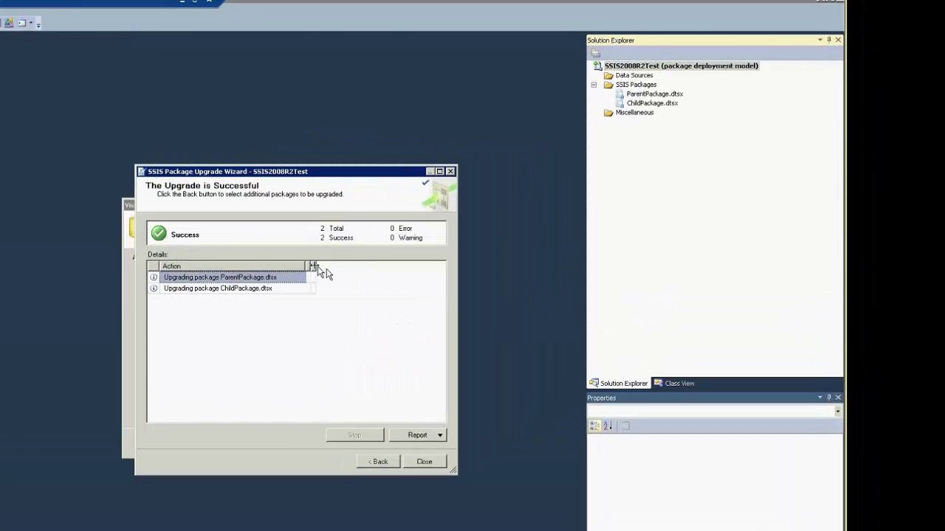
double_click(315, 266)
double_click(310, 266)
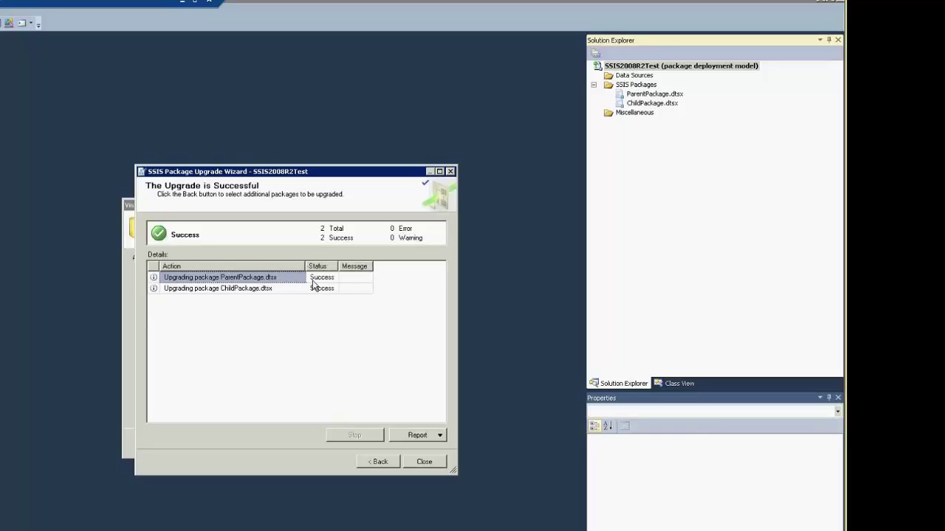
left_click(313, 278)
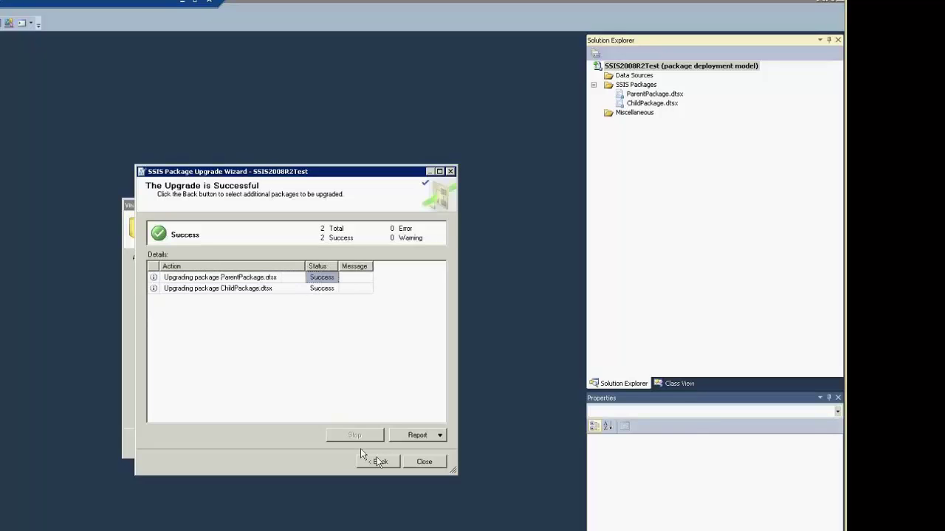
left_click(424, 463)
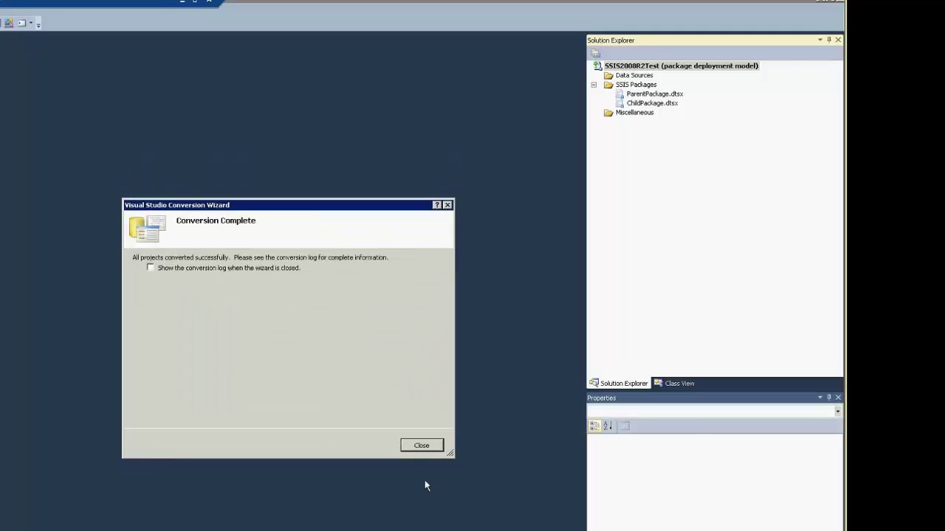
left_click(420, 447)
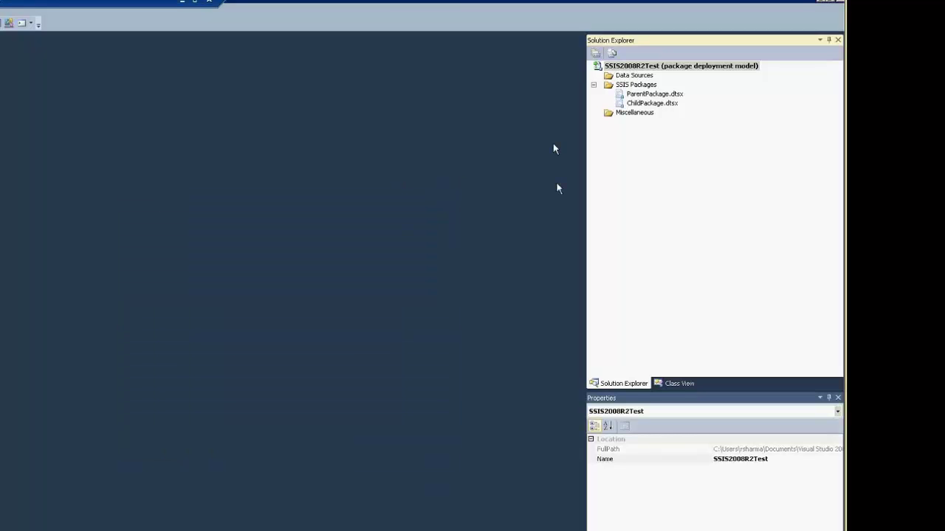
left_click(631, 125)
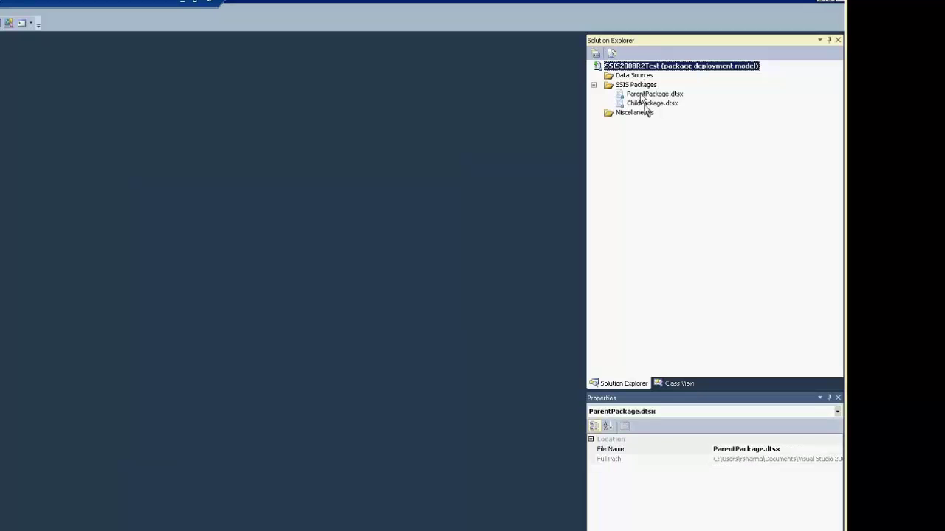
left_click(642, 102)
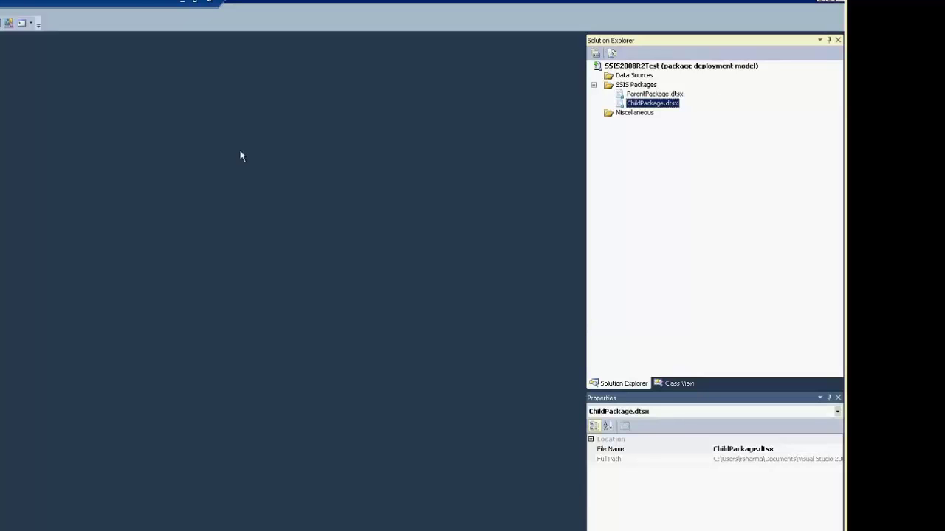
left_click(635, 94)
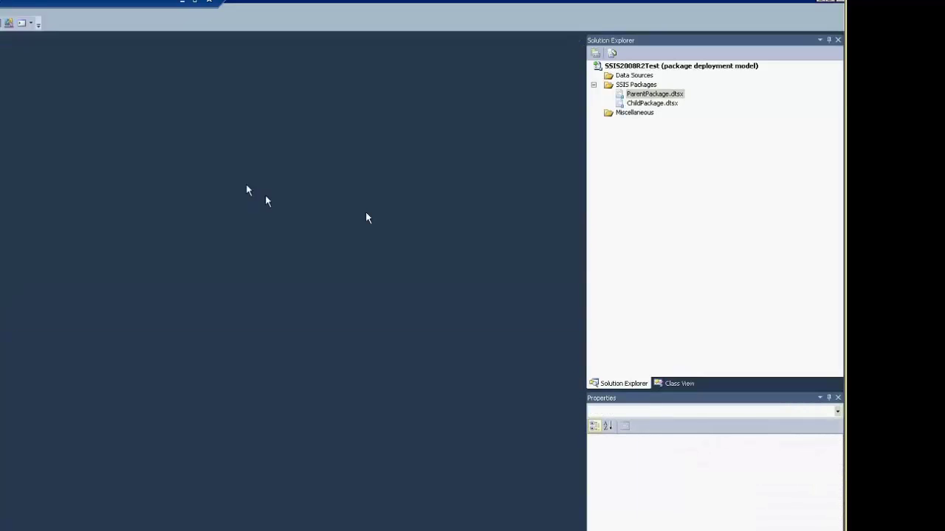
Step: Start converting the SSIS2008R2Test project to the project deployment model and continue past the conversion wizard's introduction
left_click(663, 68)
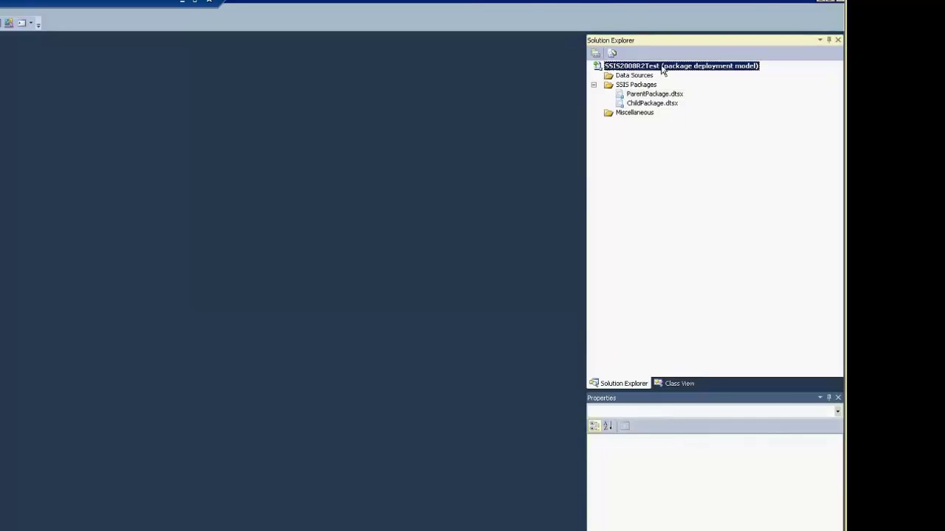
right_click(663, 69)
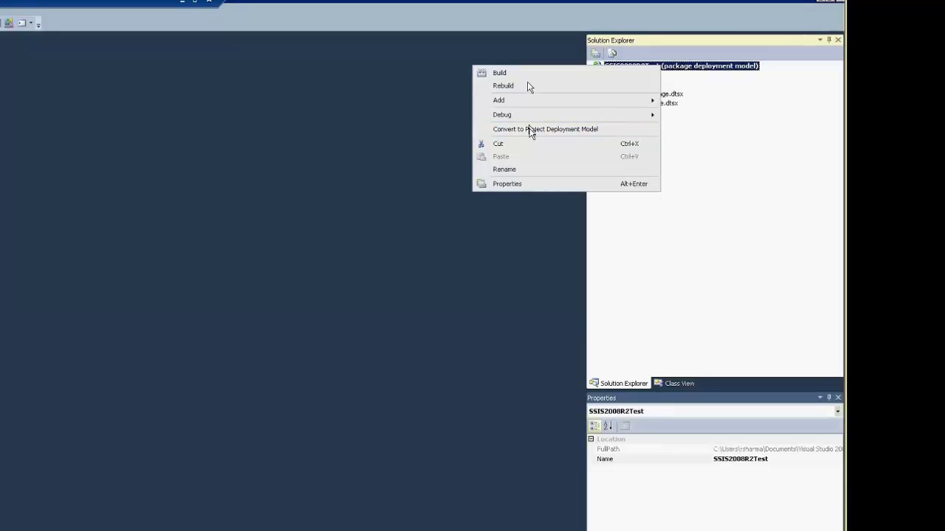
left_click(530, 130)
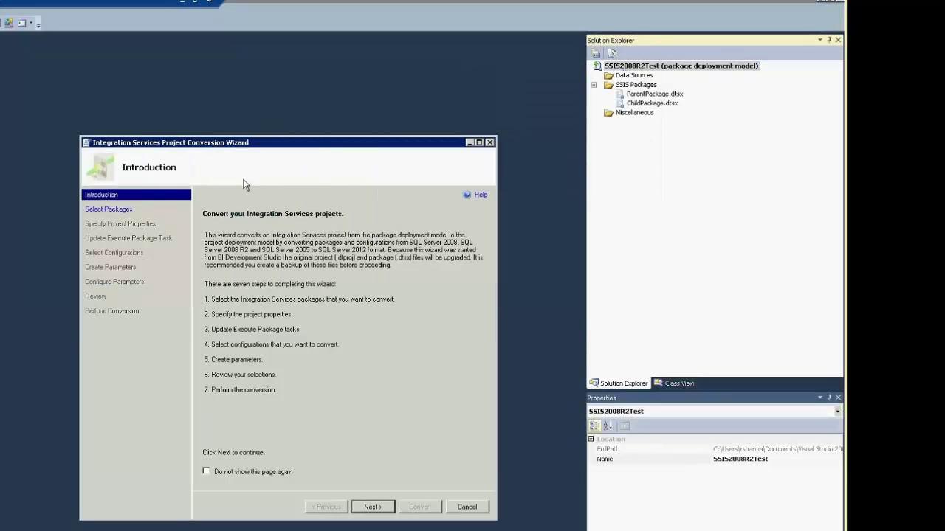
left_click_drag(251, 145, 260, 107)
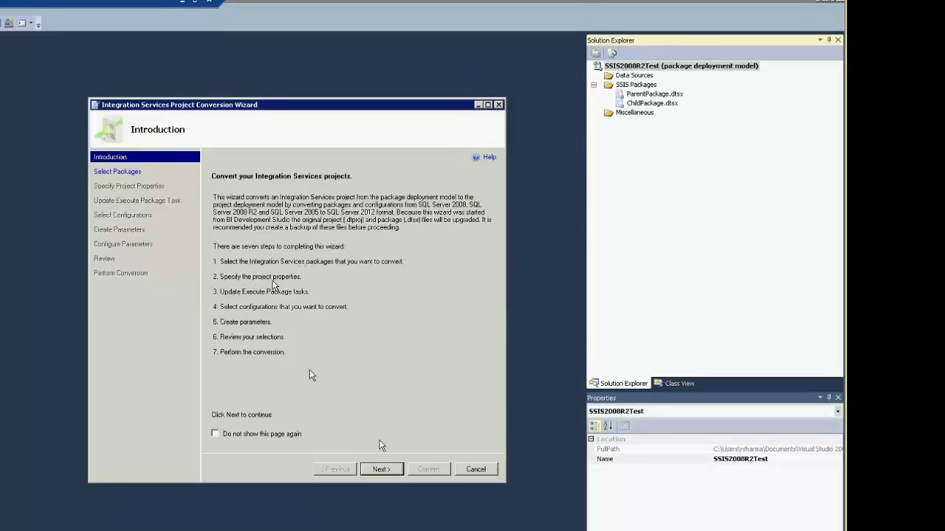
left_click(380, 470)
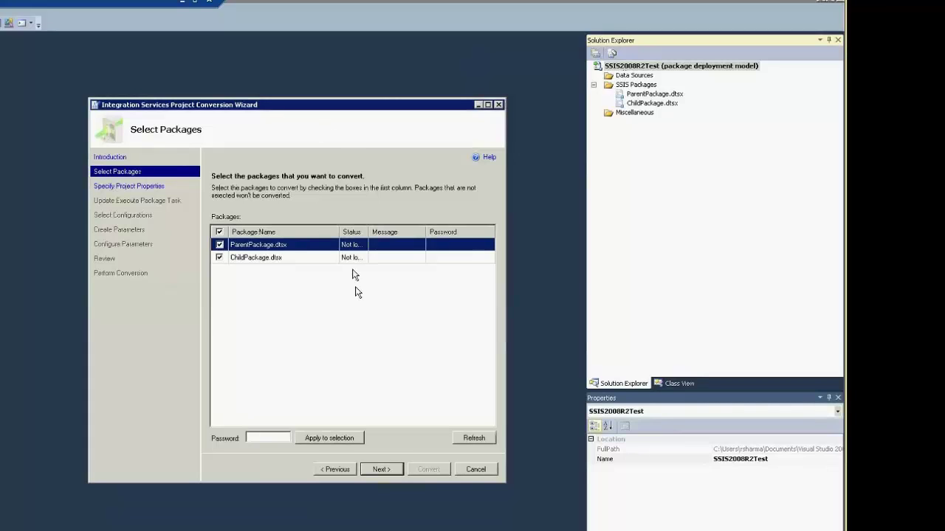
Step: Include both ParentPackage.dtsx and ChildPackage.dtsx in the conversion without package passwords and continue to the project properties
left_click(288, 258)
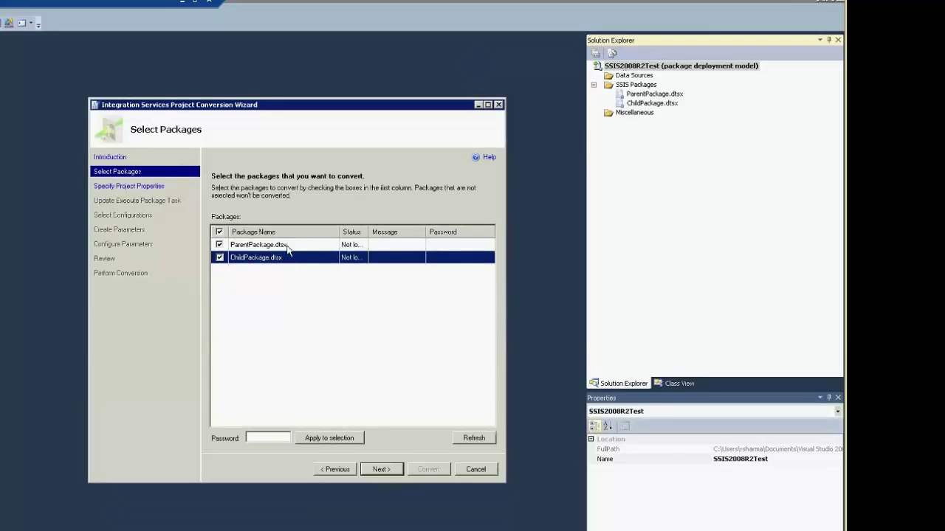
left_click(447, 248)
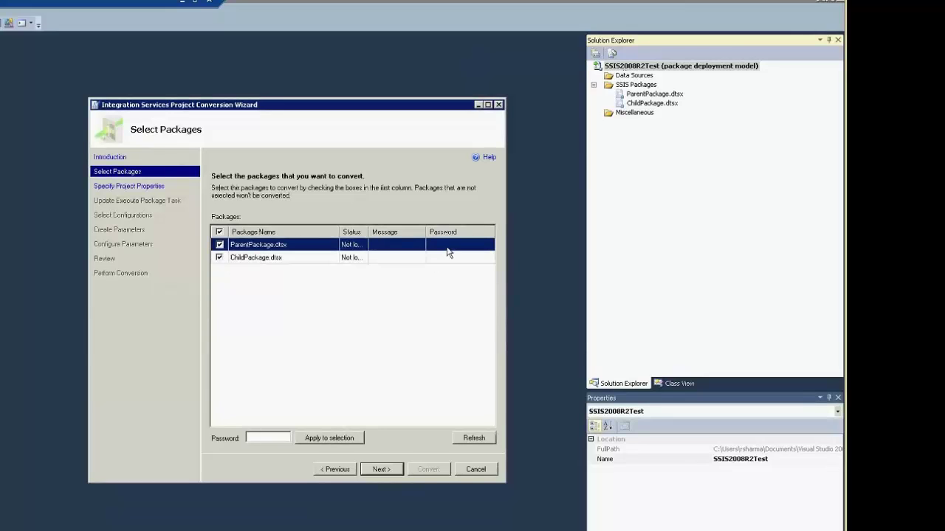
left_click(440, 258)
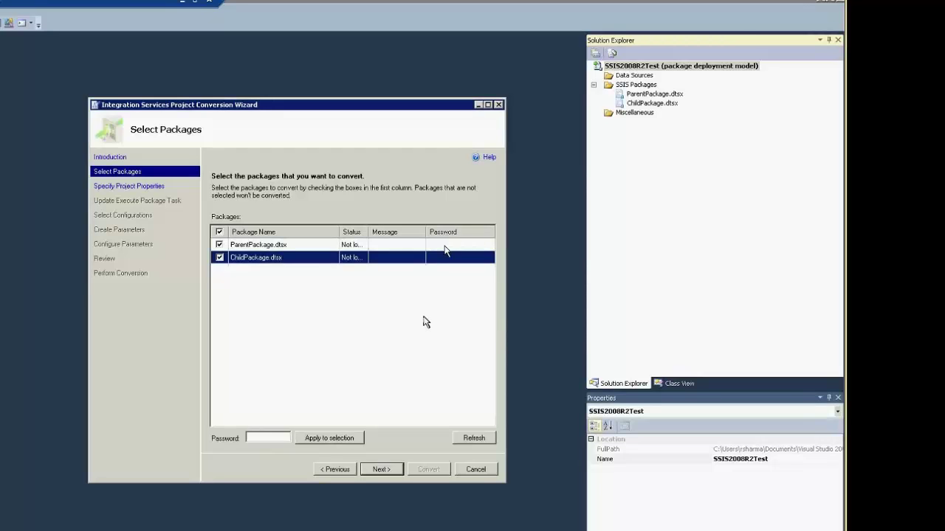
left_click(382, 470)
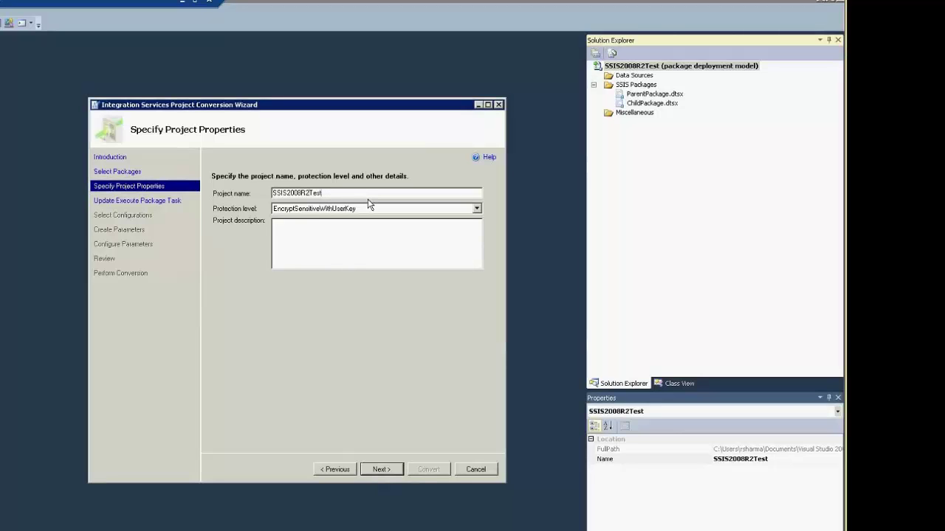
Step: Rename the project as SSIS2012Test, keep the EncryptSensitiveWithUserKey protection level, and continue to the Execute Package task page
key("Left")
key("Left")
key("Left")
key("Left")
key("BackSpace")
key("BackSpace")
key("BackSpace")
key("BackSpace")
type("12")
left_click(340, 243)
left_click(381, 470)
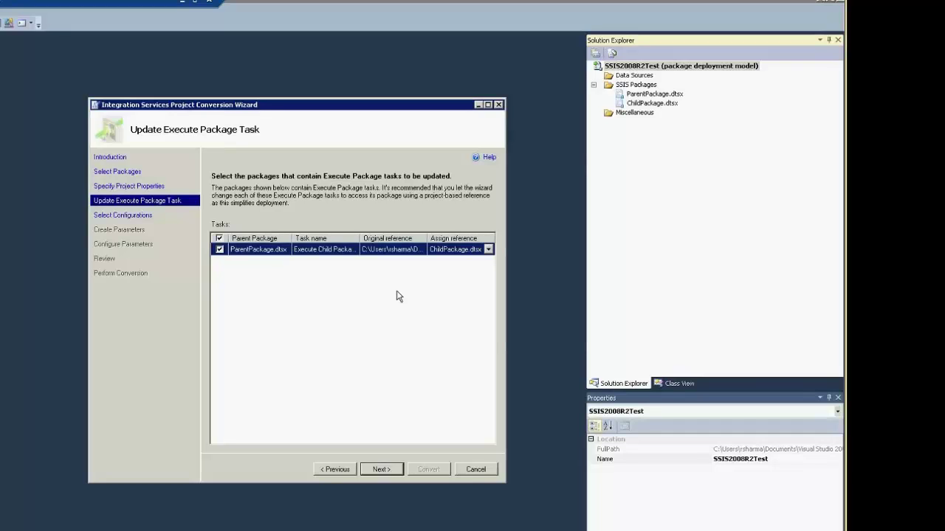
Step: Review the reference choices for ParentPackage.dtsx's Execute Package task, keep ChildPackage.dtsx assigned, and continue
left_click(488, 251)
left_click(488, 250)
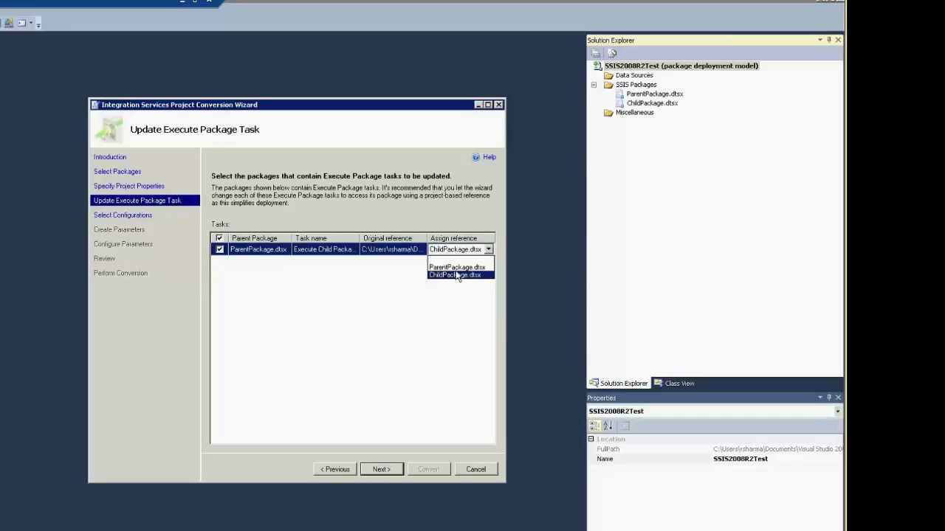
left_click(448, 310)
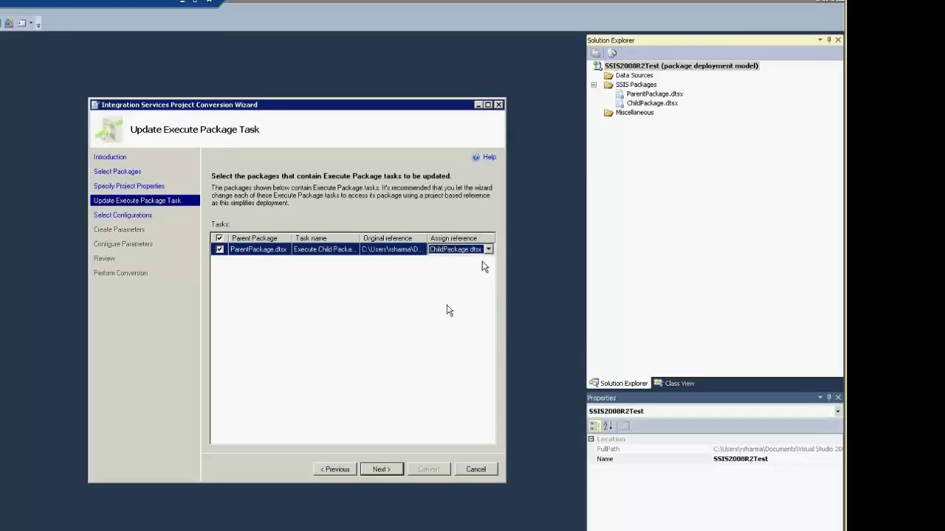
left_click(488, 250)
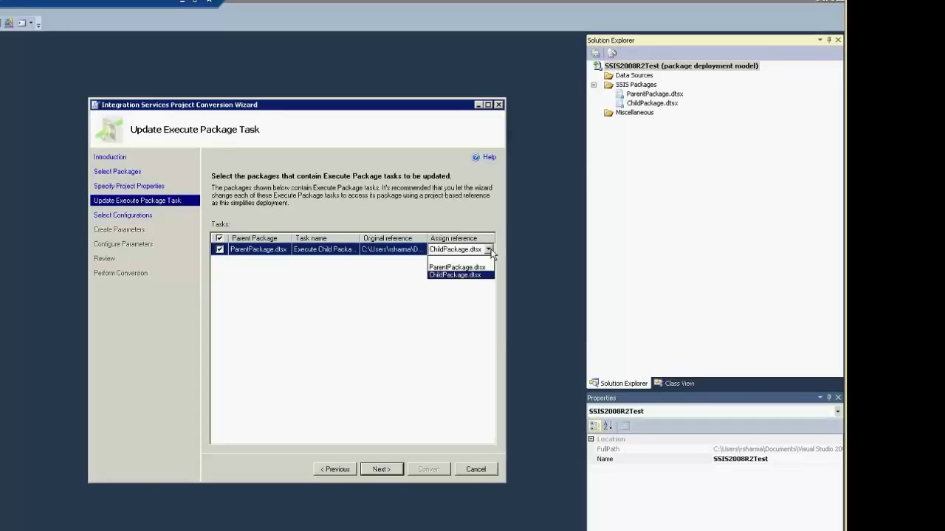
left_click(456, 295)
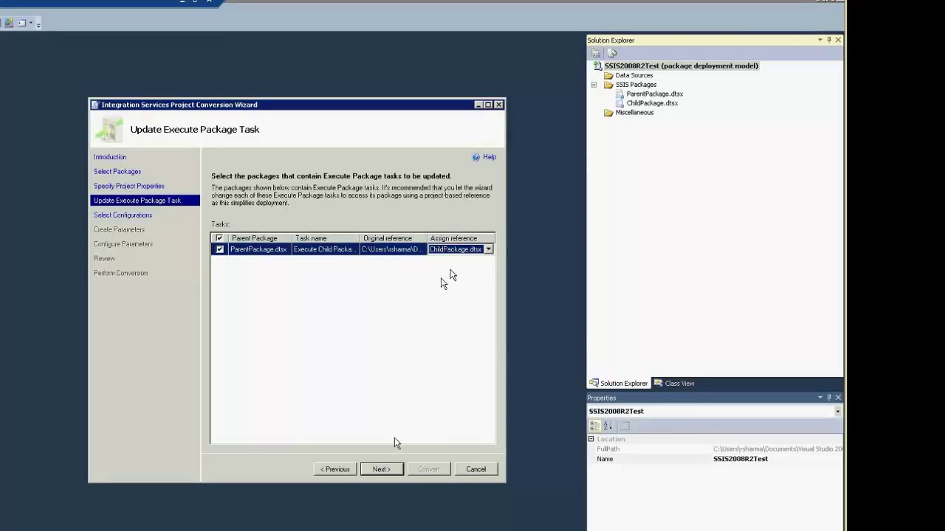
left_click(378, 471)
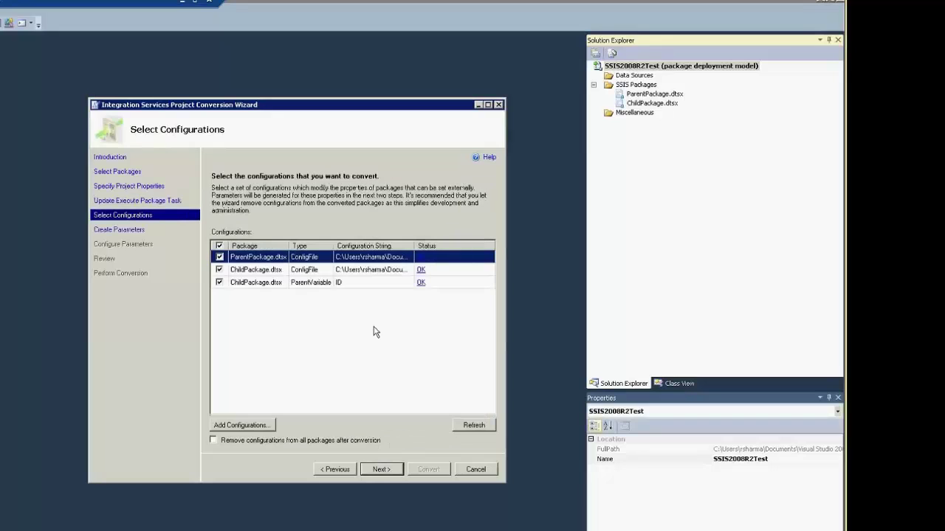
Step: Keep all three package configurations selected for conversion, have configurations removed from all packages after conversion, and continue
left_click(313, 283)
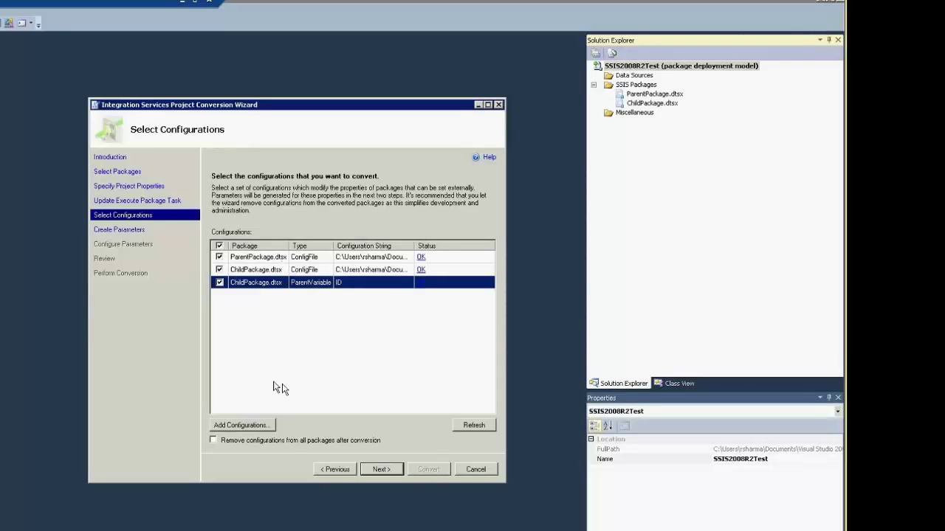
left_click(219, 269)
left_click(220, 270)
left_click(213, 441)
left_click(380, 469)
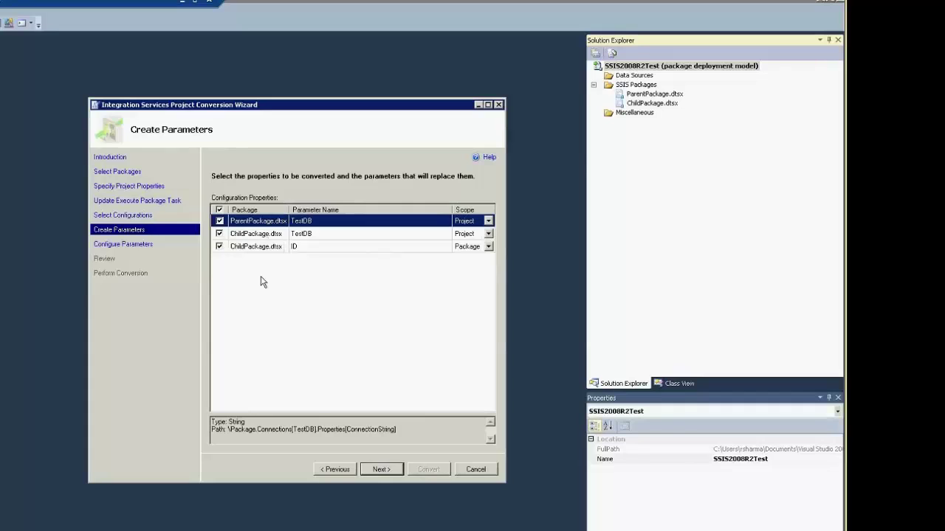
Step: Review the parameters for each package, accept project scope for TestDB and package scope for ID, and continue
left_click(327, 234)
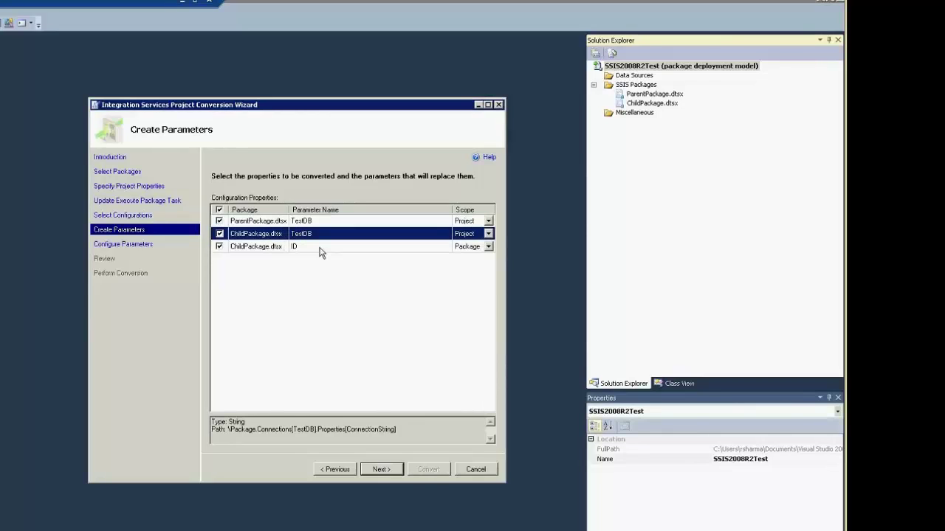
left_click(321, 248)
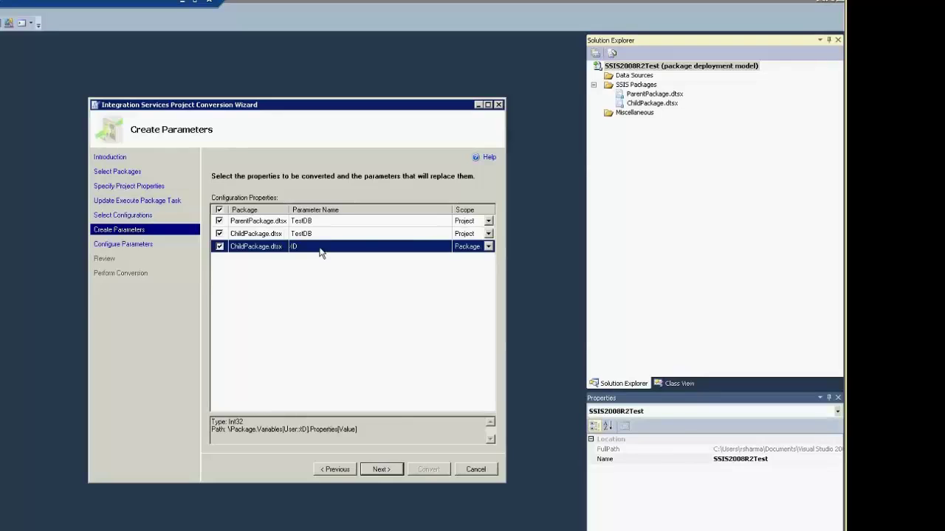
left_click(340, 224)
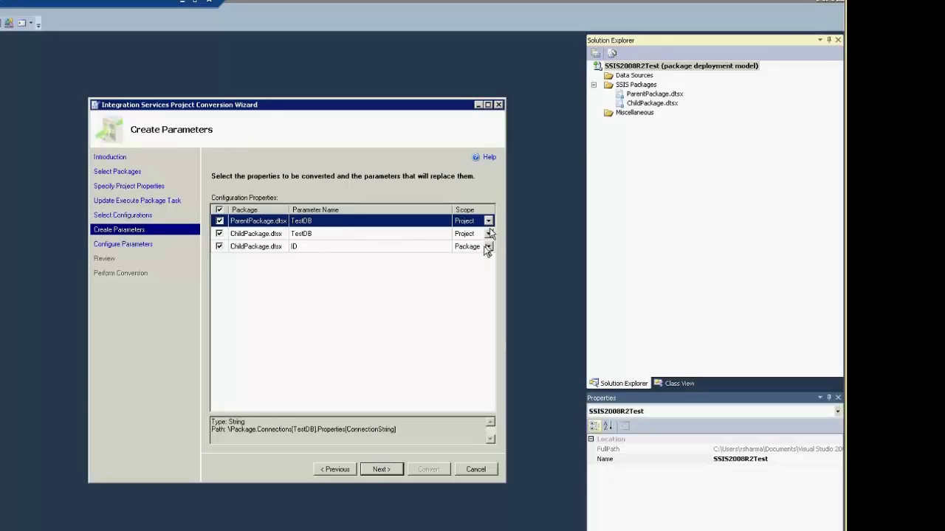
left_click(341, 235)
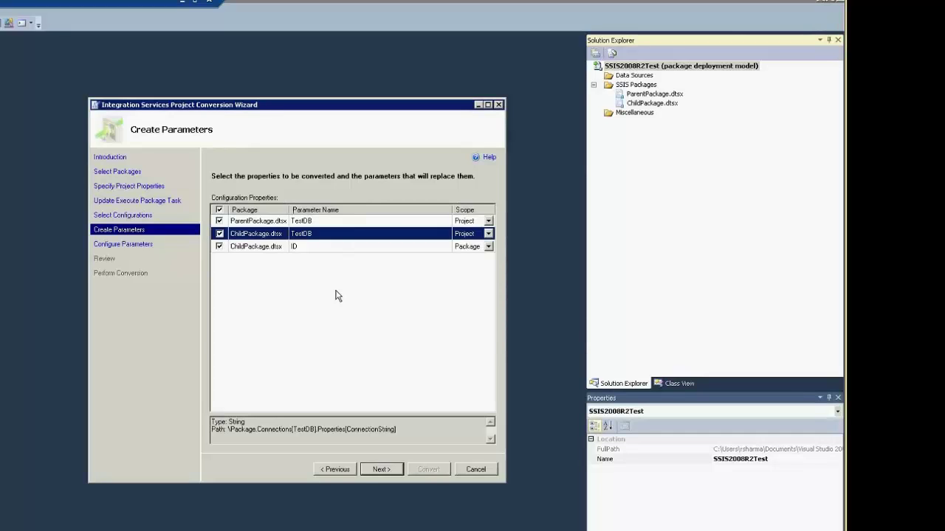
left_click(338, 248)
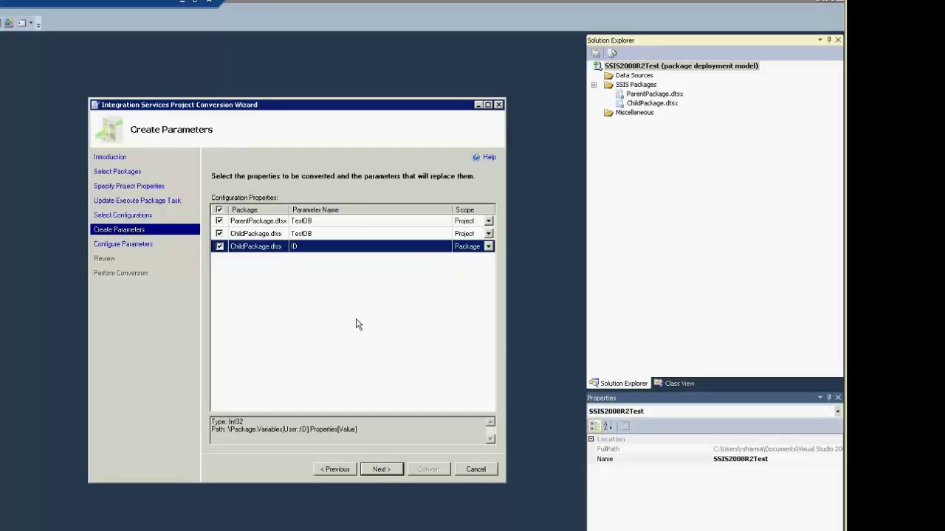
left_click(381, 470)
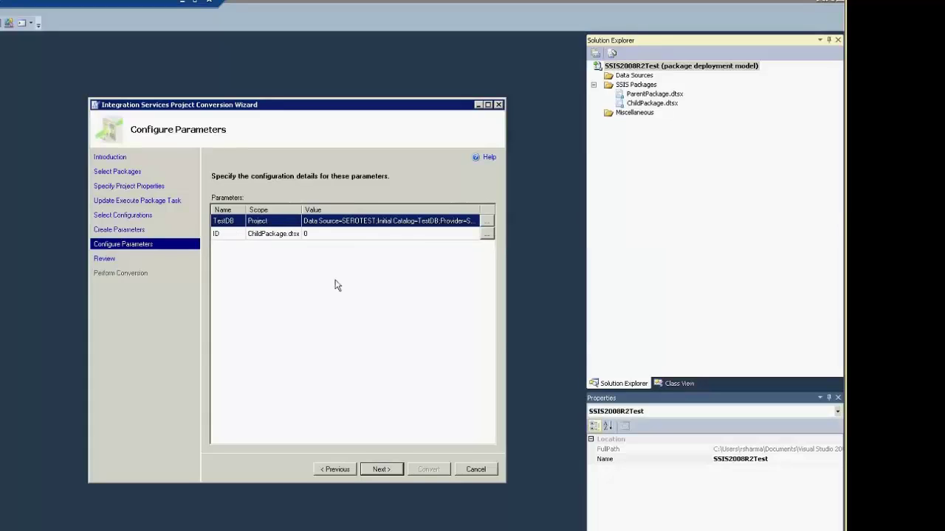
Step: Set the Data Source in the TestDB parameter's connection string to SEROTEST\SQL2012
left_click(346, 221)
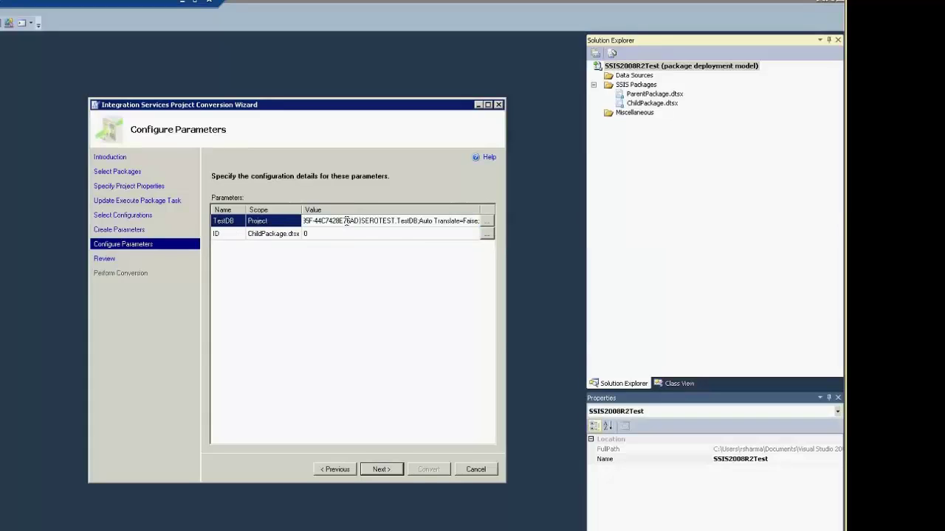
key("Home")
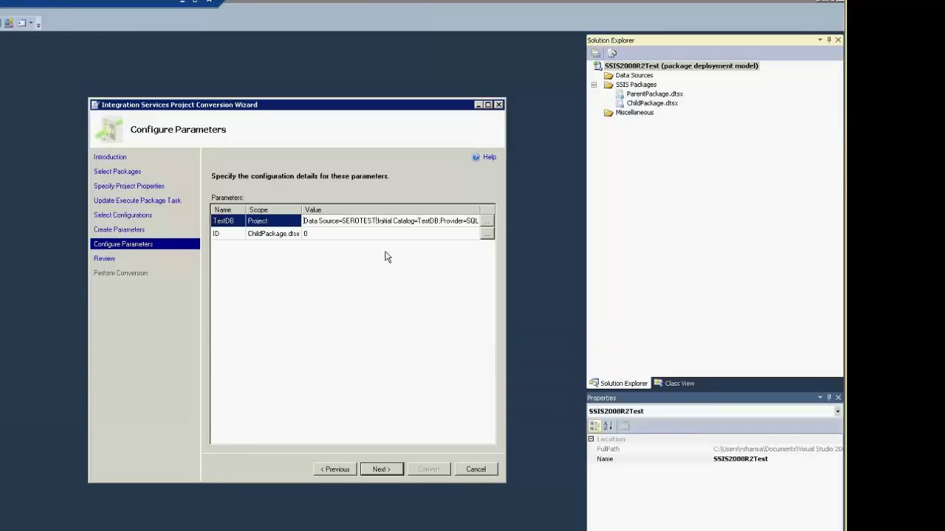
type("\\")
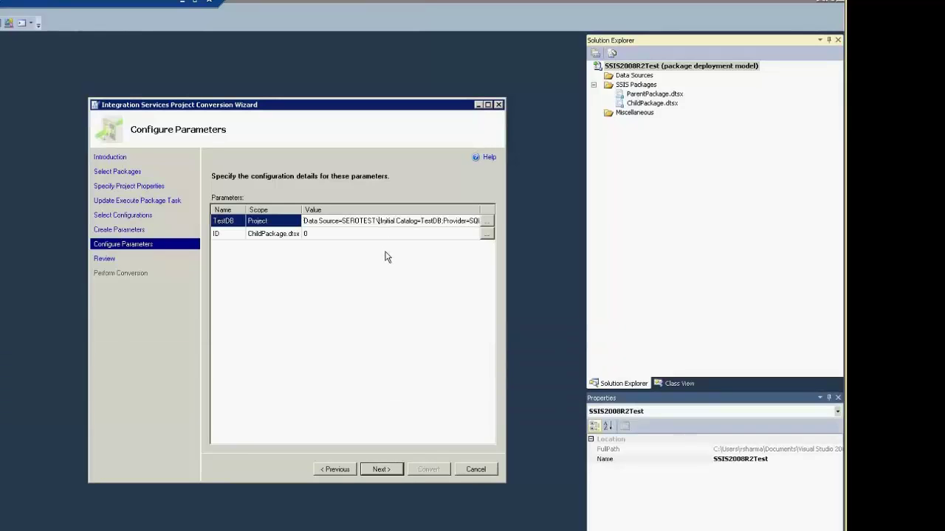
type("SQL2012")
key("Tab")
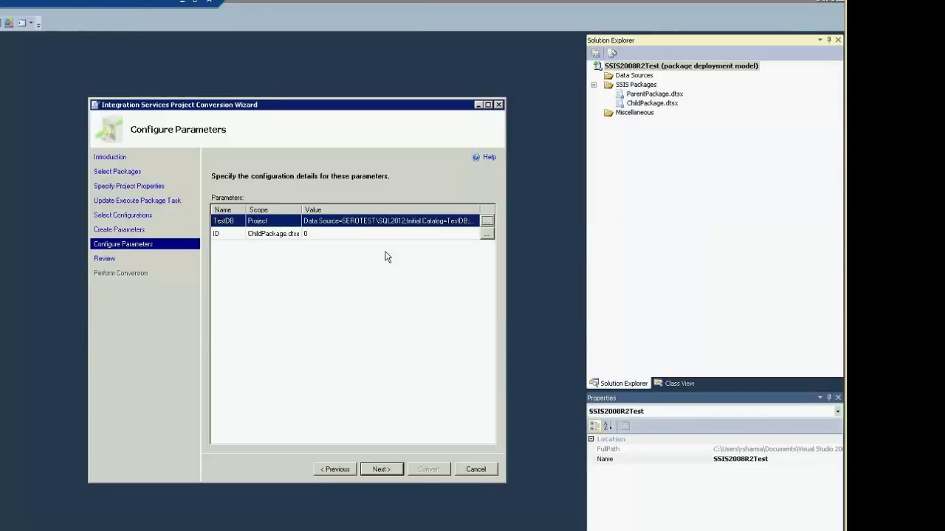
Step: Examine the remainder of the TestDB connection string, from its end back to the Provider entry
left_click(407, 221)
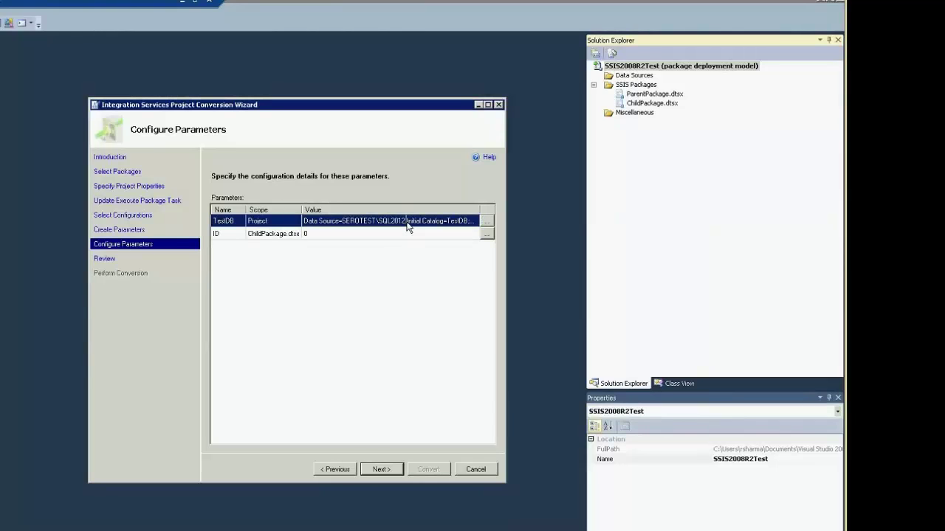
left_click(406, 223)
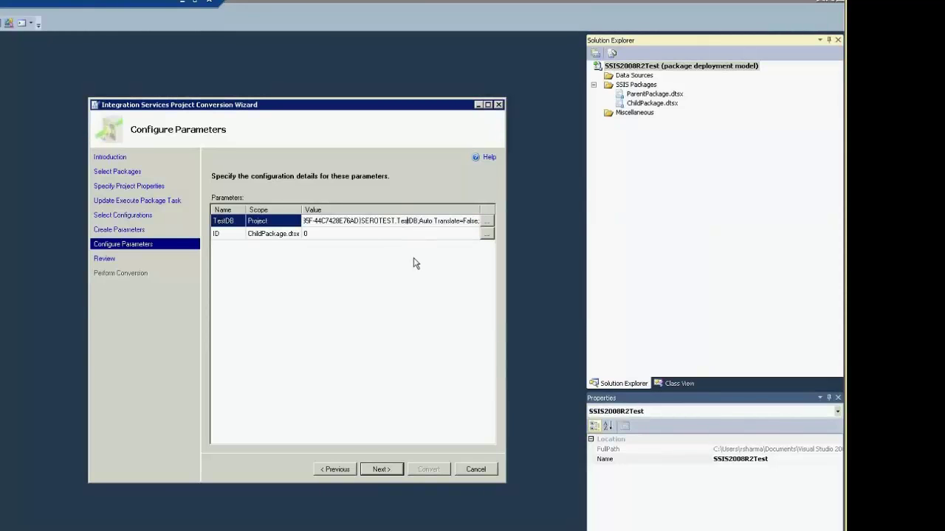
key("Right")
key("Right")
key("Right")
key("Right")
key("Right")
key("Right")
key("Right")
key("Right")
key("Right")
key("Right")
key("Right")
key("Right")
key("Right")
key("Right")
key("Right")
key("Right")
key("Return")
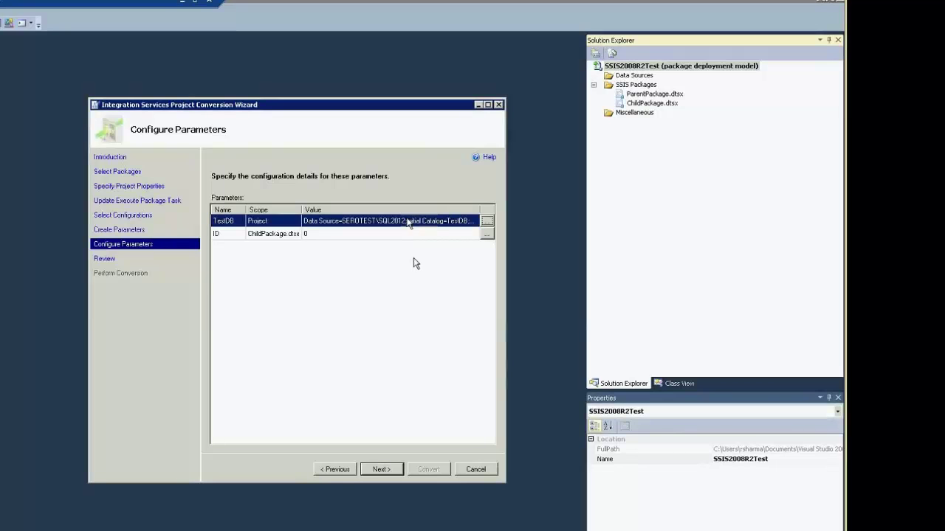
left_click(396, 223)
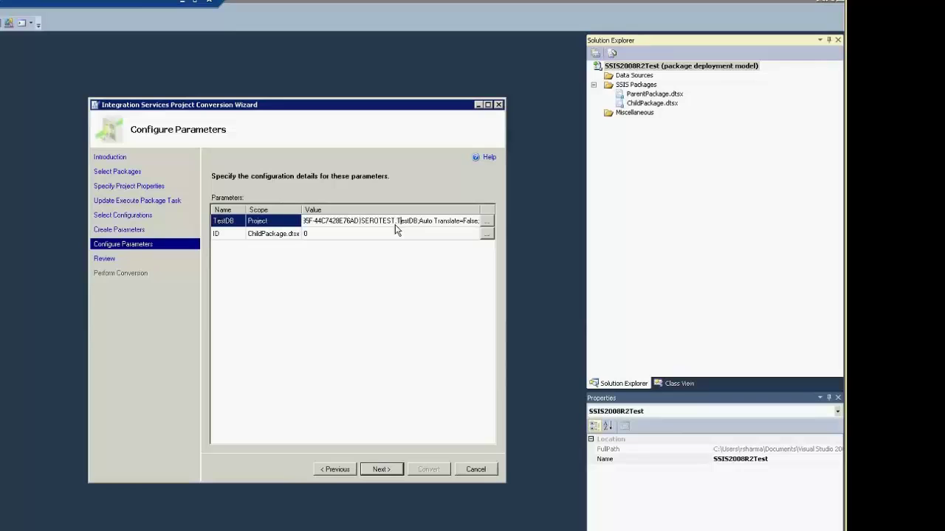
key("Left")
key("Left")
key("Left")
key("Left")
key("Left")
key("Left")
key("Left")
key("Left")
key("Left")
key("Left")
key("Left")
key("Left")
key("Left")
key("Left")
key("Left")
key("Left")
key("Left")
key("Left")
key("Left")
key("Left")
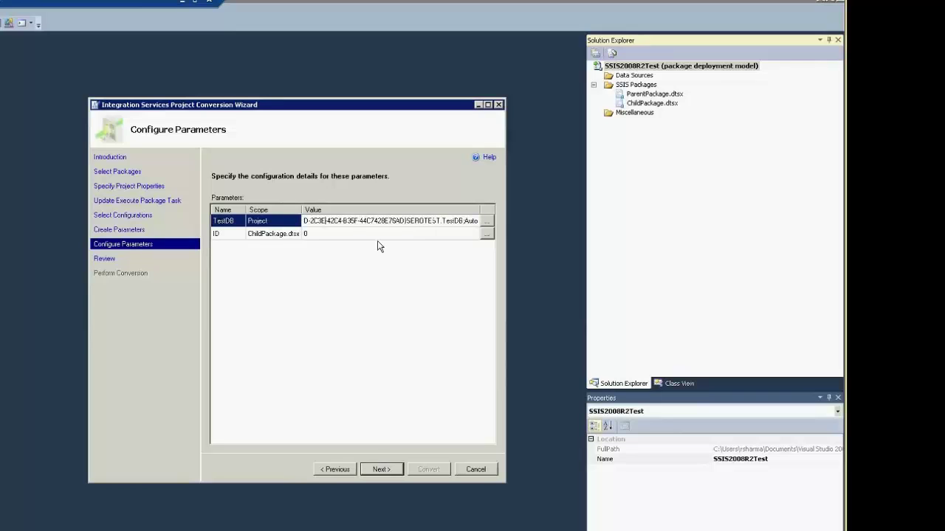
key("Left")
key("Left")
key("Left")
key("Left")
key("Left")
key("Left")
key("Left")
key("Left")
key("Left")
key("Left")
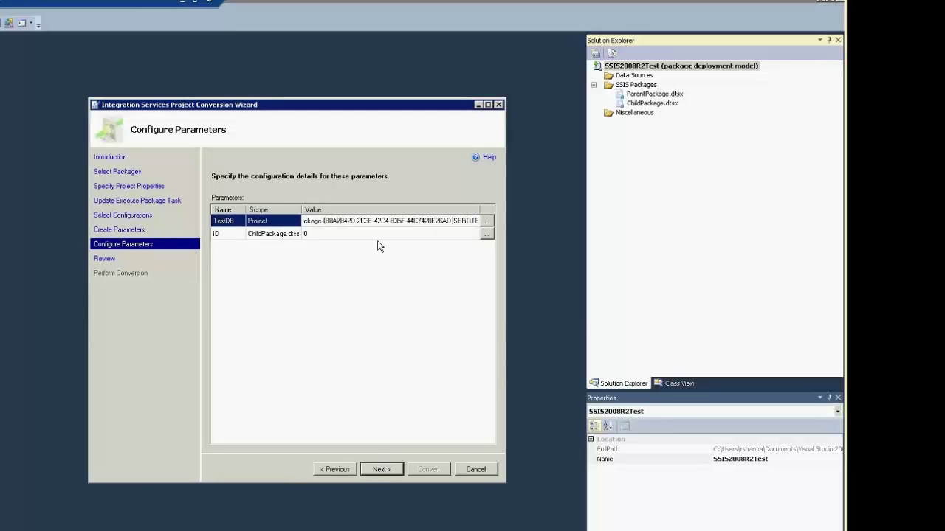
key("Left")
key("Left")
key("Left")
key("Left")
key("Left")
key("Left")
key("Left")
key("Left")
key("Left")
key("Left")
key("Left")
key("Left")
key("Left")
key("Left")
key("Left")
key("Left")
key("Left")
key("Left")
key("Left")
key("Left")
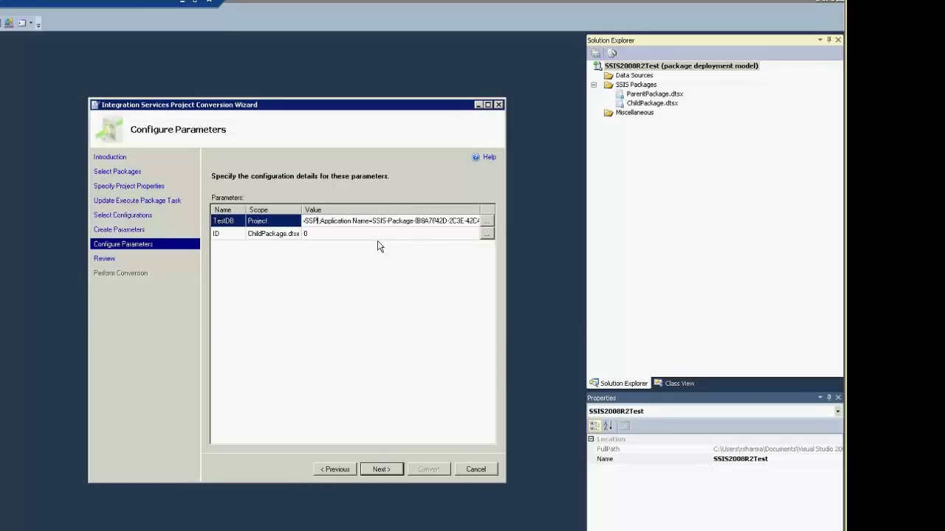
key("Left")
key("Left")
key("Left")
key("Left")
key("Left")
key("Left")
key("Left")
key("Left")
key("Left")
key("Left")
key("Left")
key("Left")
key("Left")
key("Left")
key("Left")
key("Left")
key("Left")
key("Left")
key("Left")
key("Left")
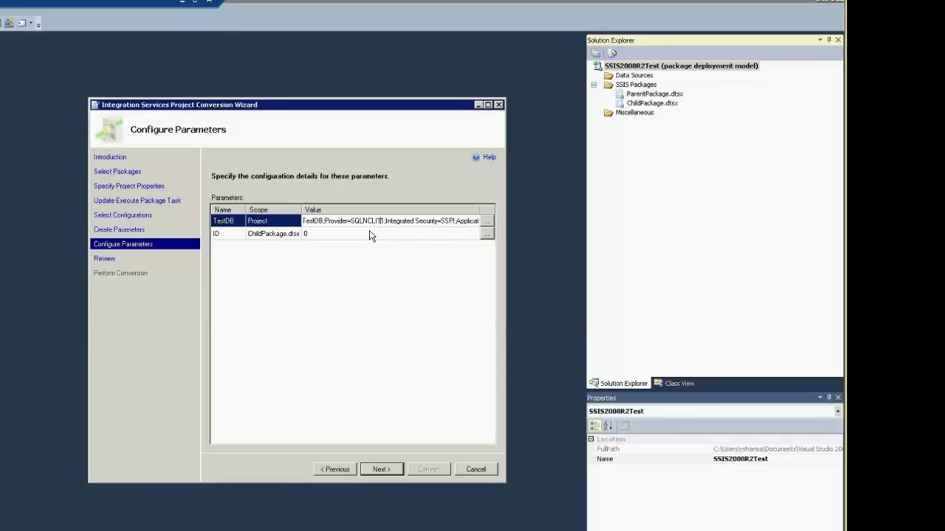
Step: Accept the parameter values, convert the project to the project deployment model, and close the conversion wizard
left_click(366, 236)
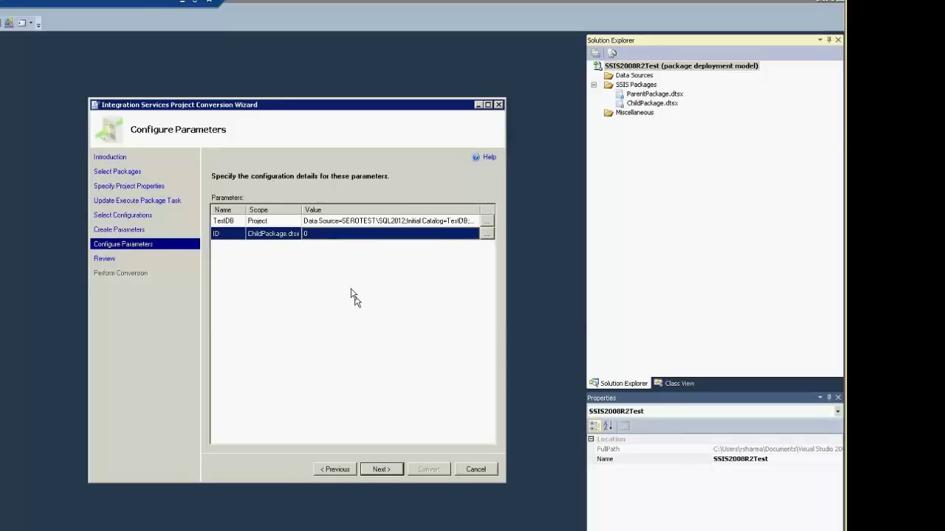
left_click(380, 468)
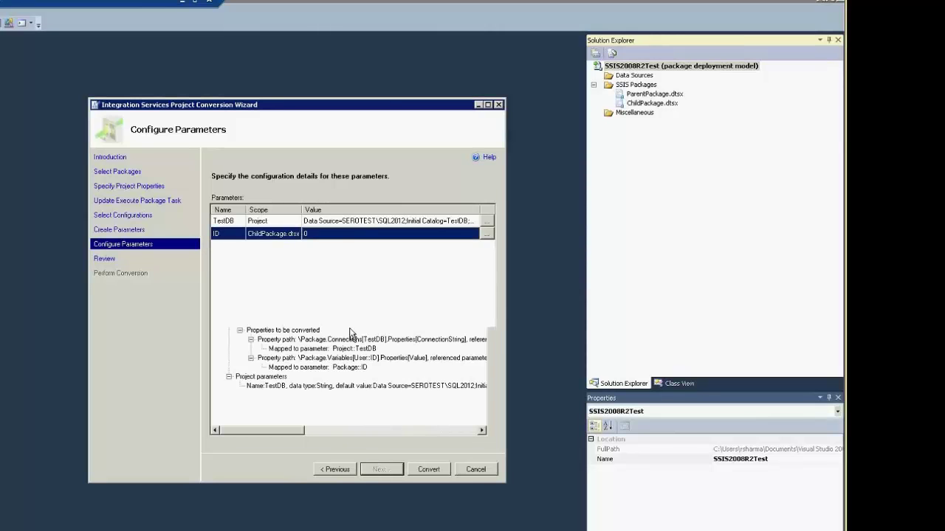
left_click(426, 469)
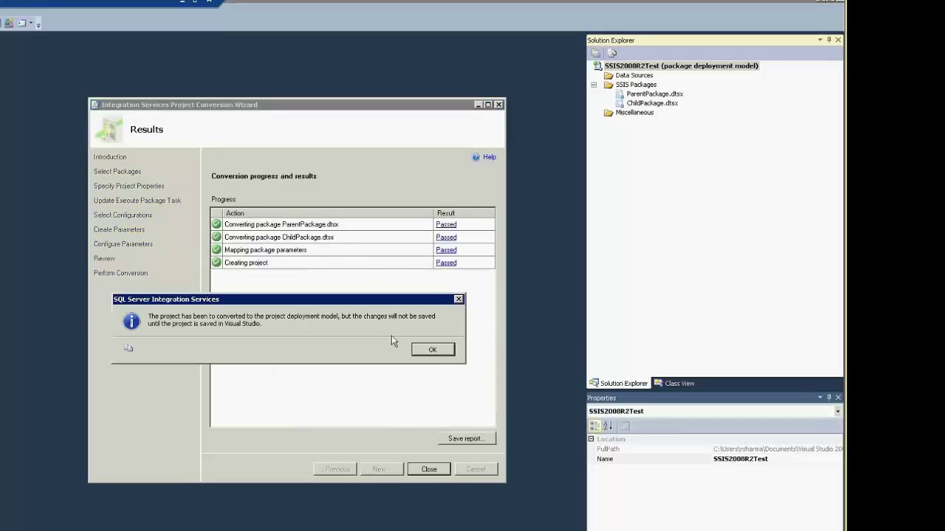
left_click(431, 350)
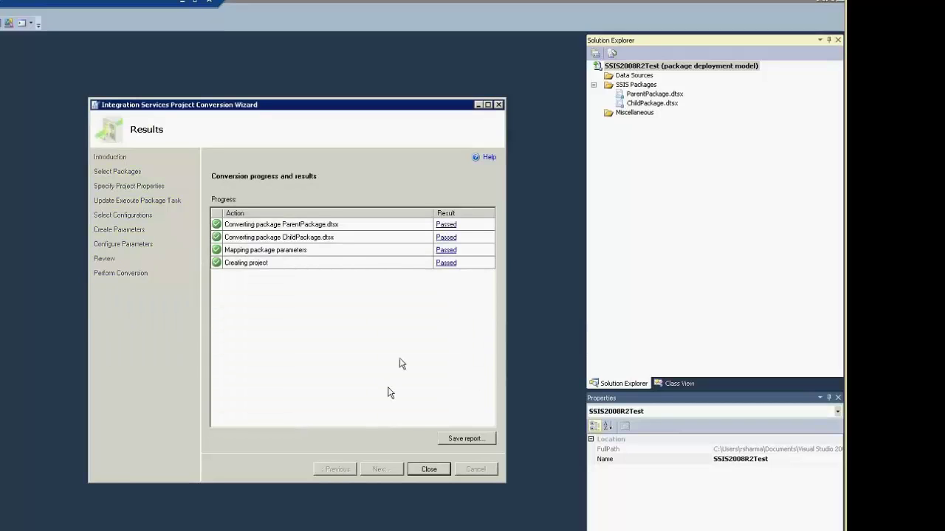
left_click(429, 470)
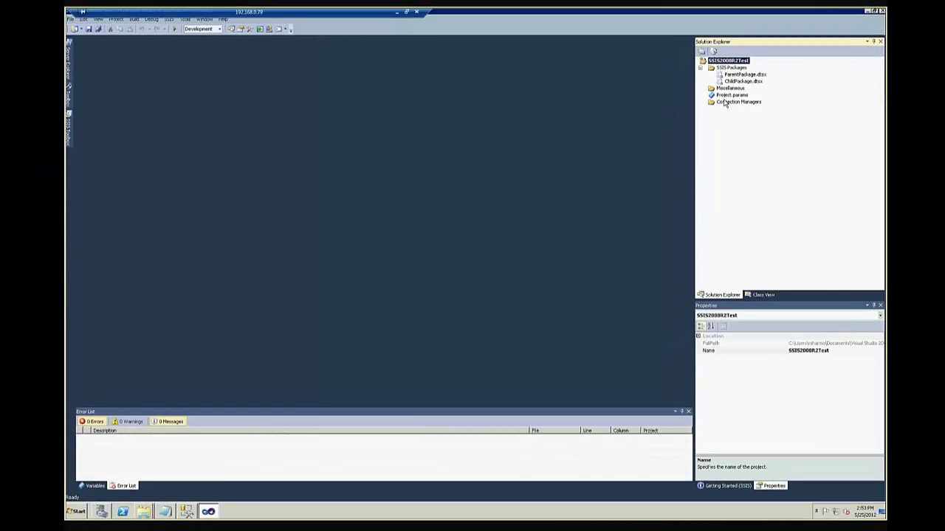
Step: Open ParentPackage.dtsx and check its TestDB connection and the project's Connection Managers folder
left_click(738, 75)
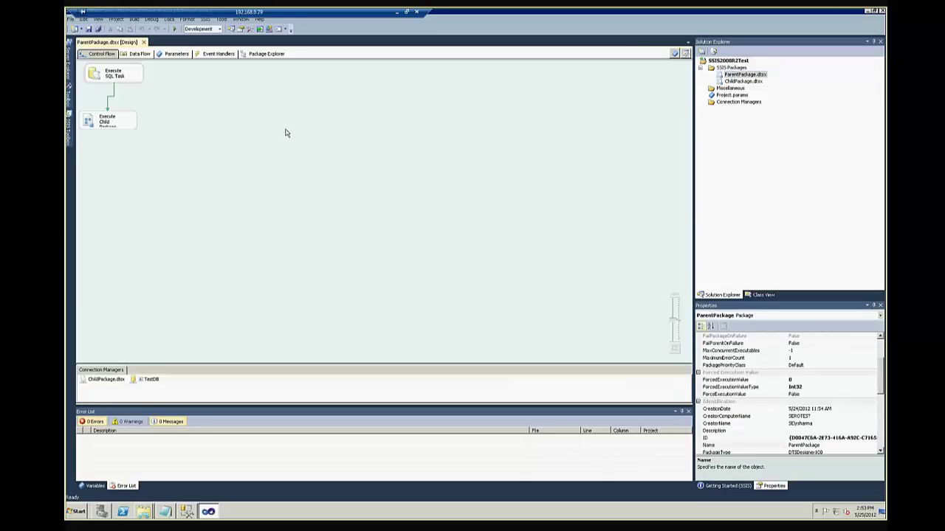
left_click(148, 380)
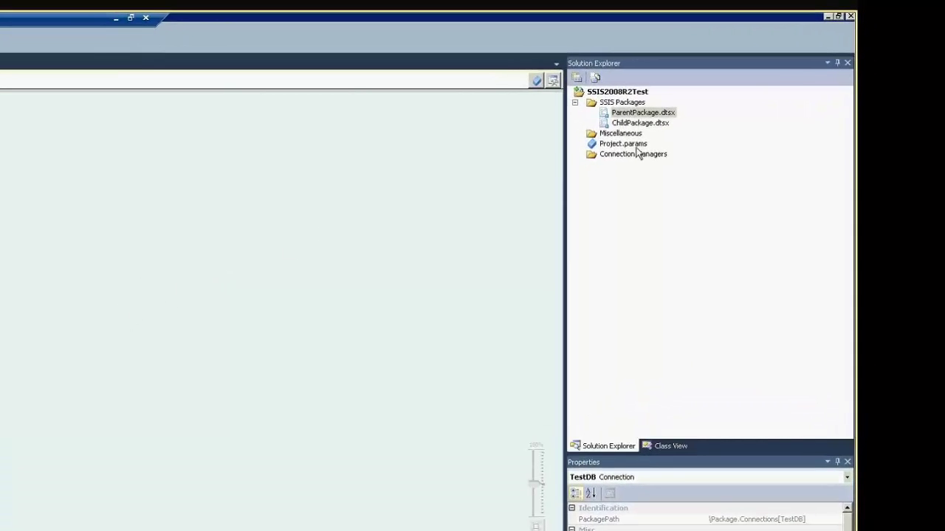
left_click(622, 155)
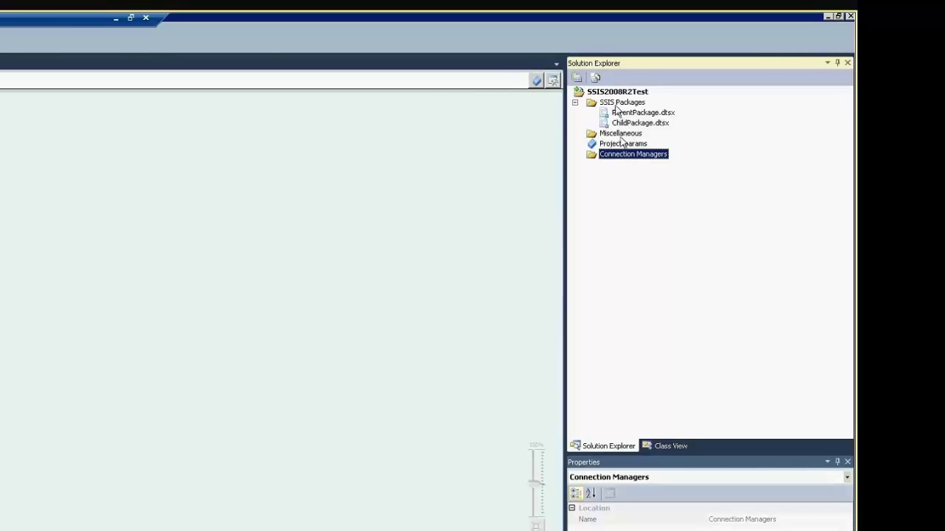
Step: Open Project.params and compare the project-level parameters with the parameters of ParentPackage.dtsx
left_click(617, 144)
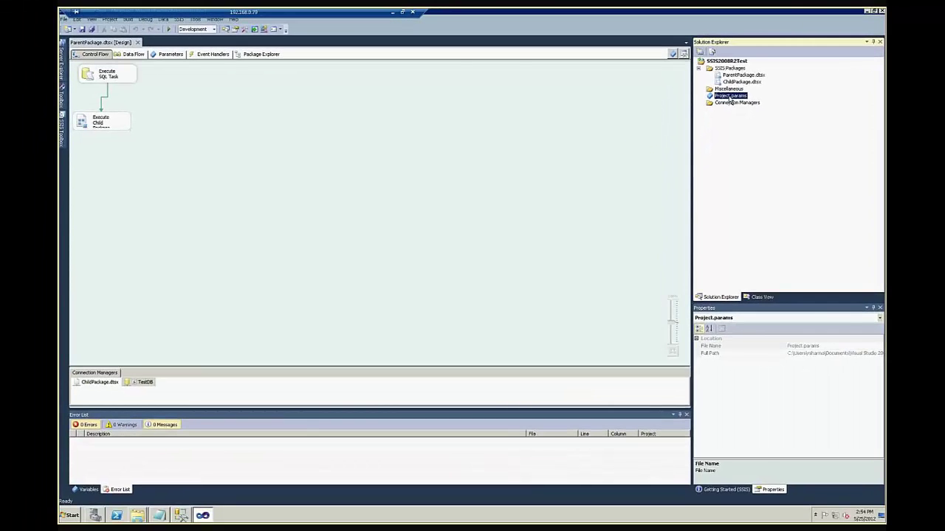
double_click(730, 96)
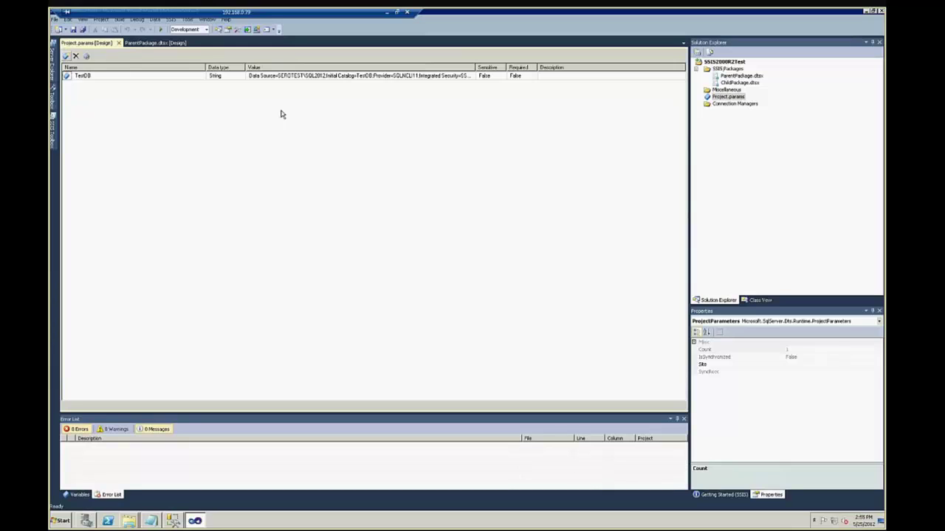
left_click(155, 43)
left_click(159, 55)
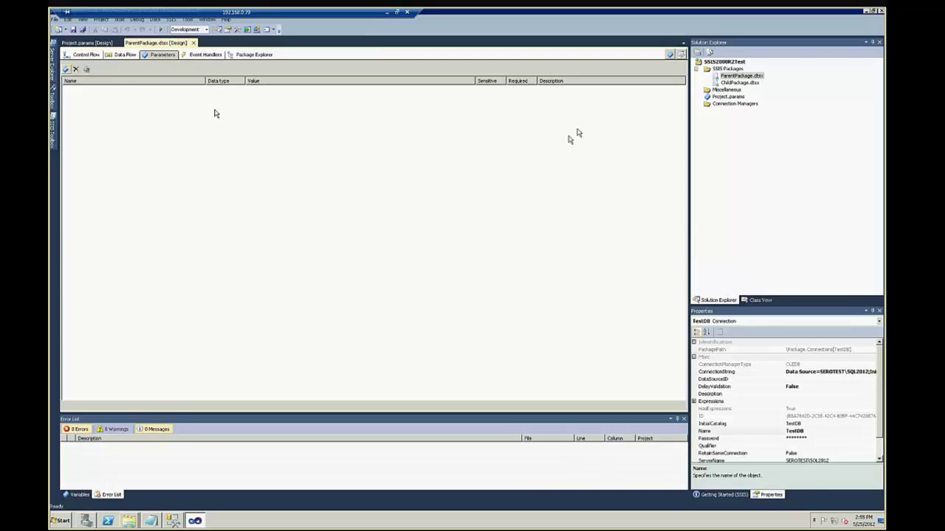
left_click(727, 97)
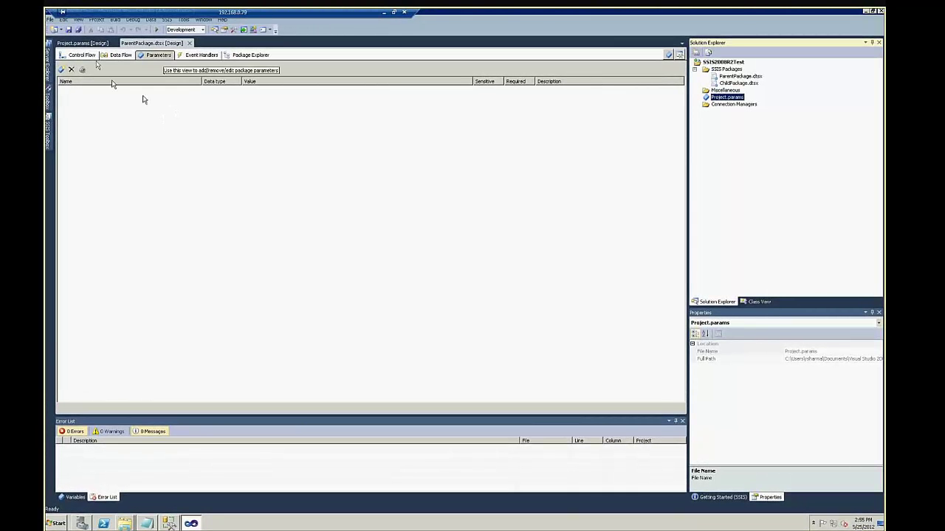
left_click(80, 43)
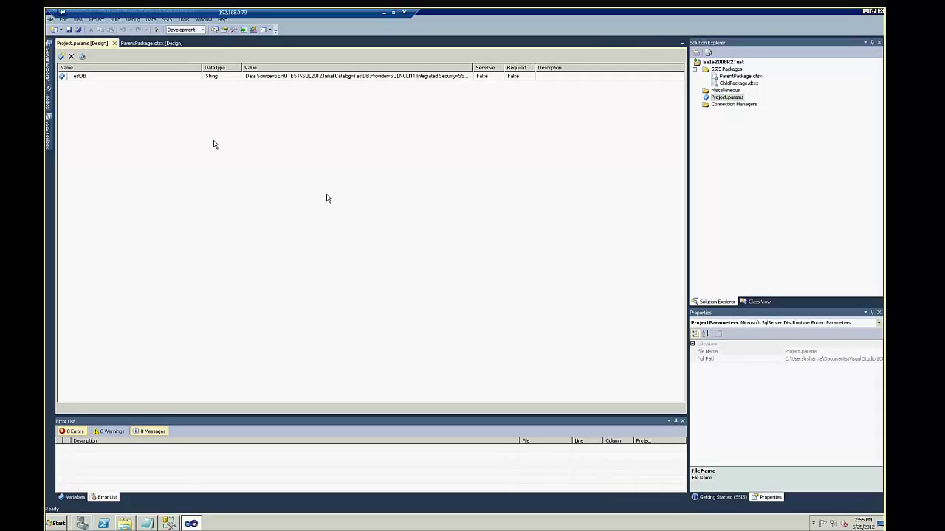
Step: Execute ParentPackage.dtsx, check the run in both the parent and child packages, and stop debugging
left_click(733, 78)
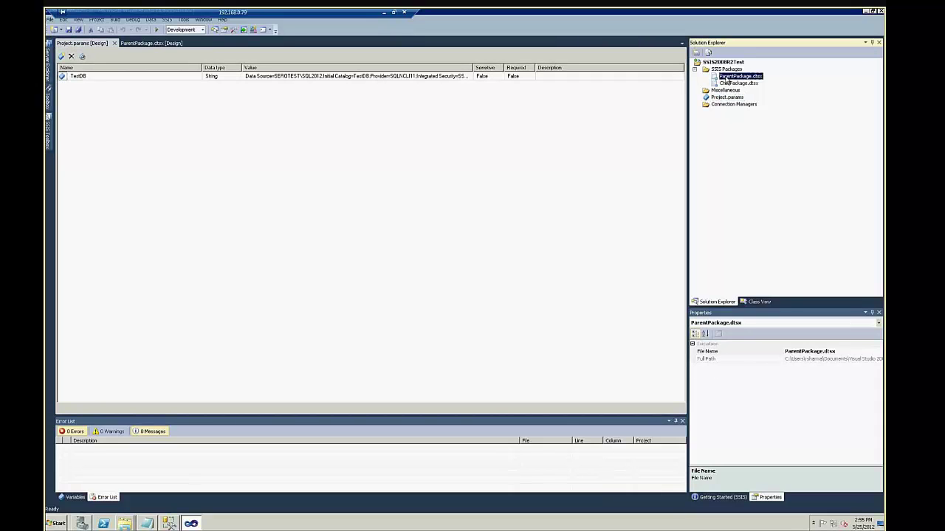
right_click(724, 77)
left_click(745, 89)
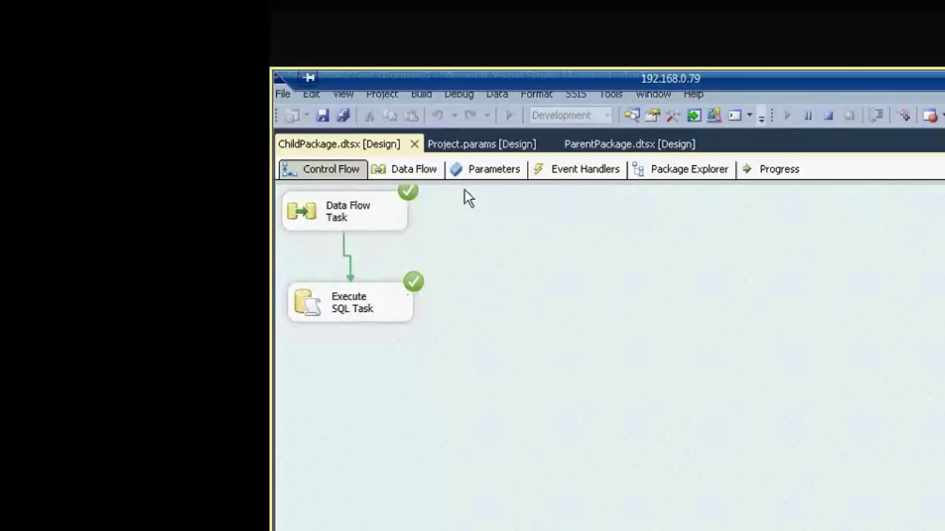
left_click(587, 146)
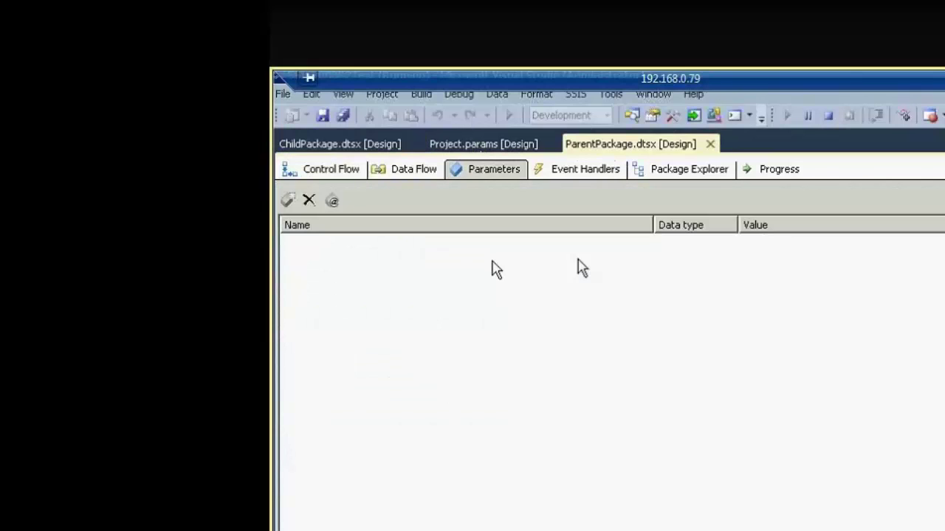
left_click(333, 146)
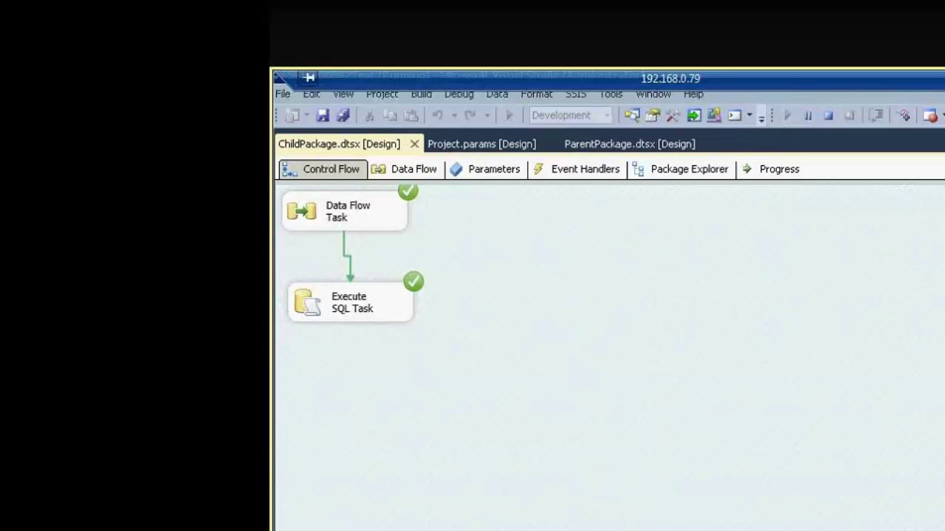
left_click(829, 115)
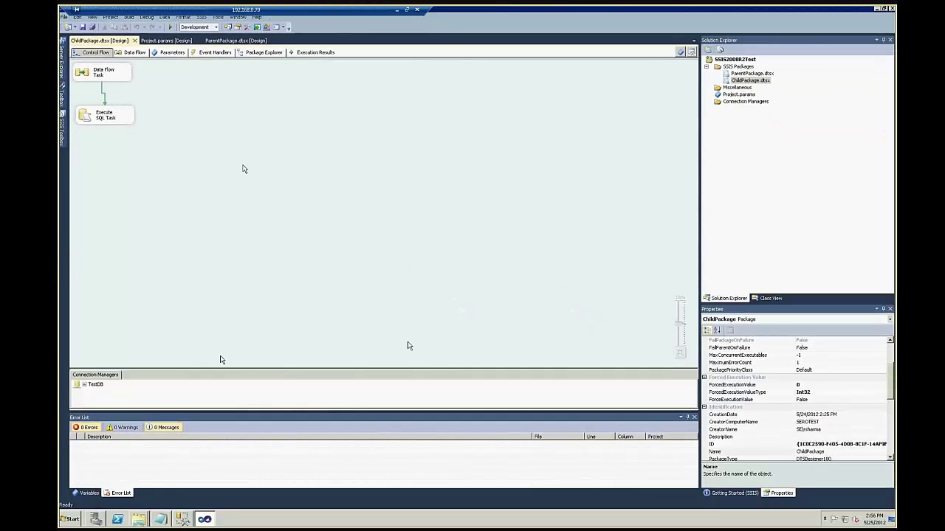
Step: Switch to SQL Server Management Studio and start creating a catalog under Integration Services Catalogs on SEROTEST\SQL2012
left_click(184, 520)
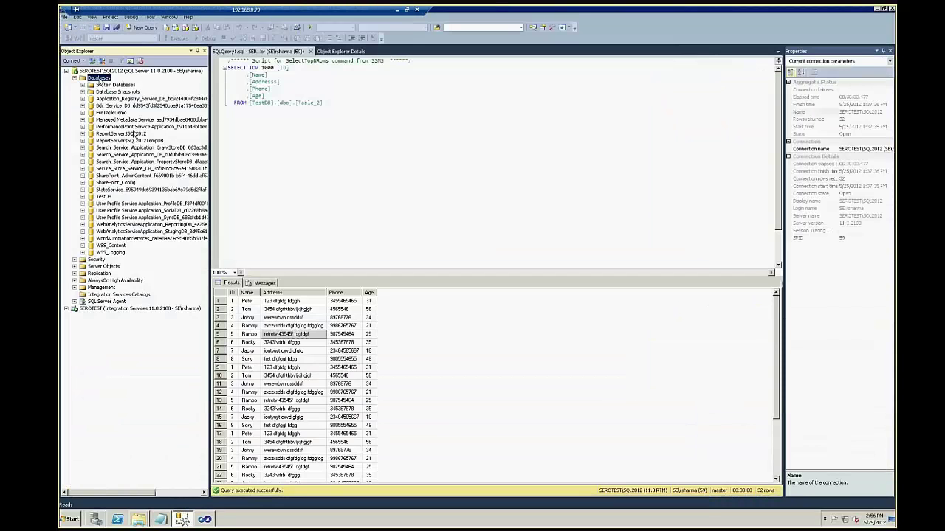
left_click(126, 72)
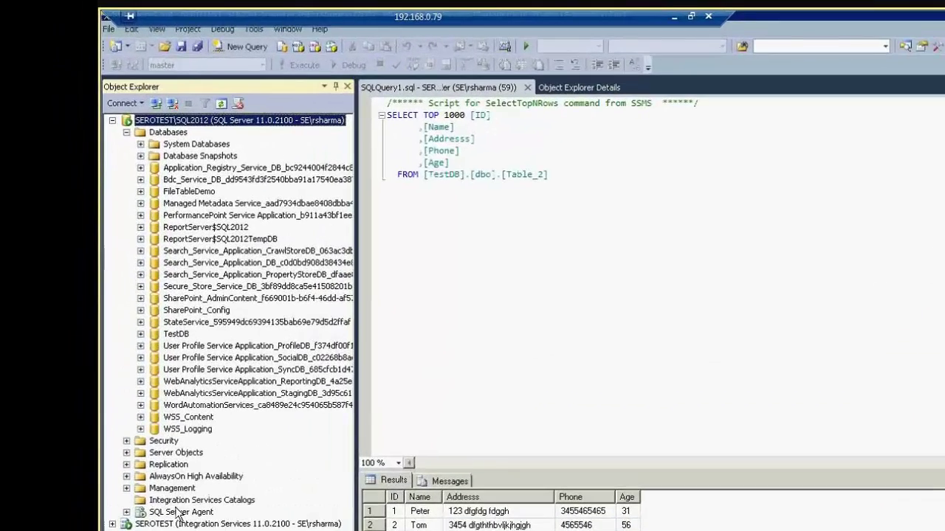
left_click(148, 444)
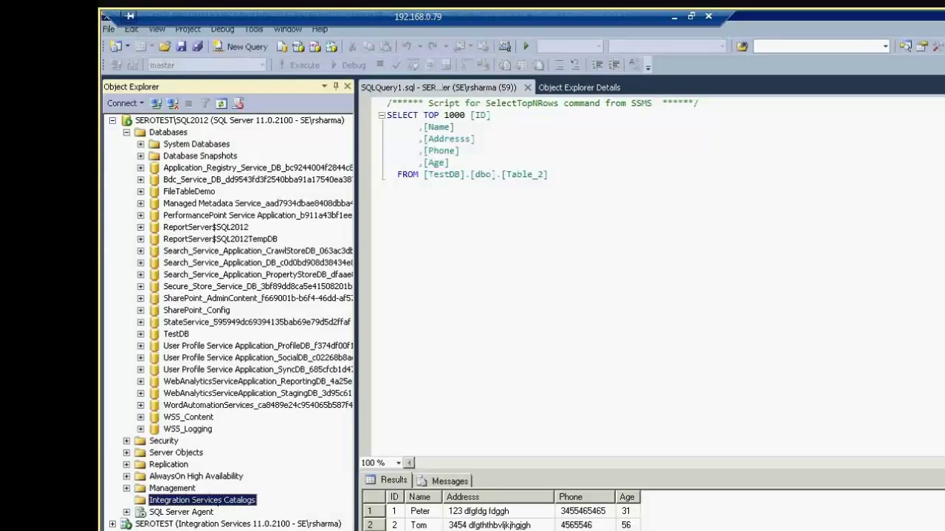
right_click(209, 490)
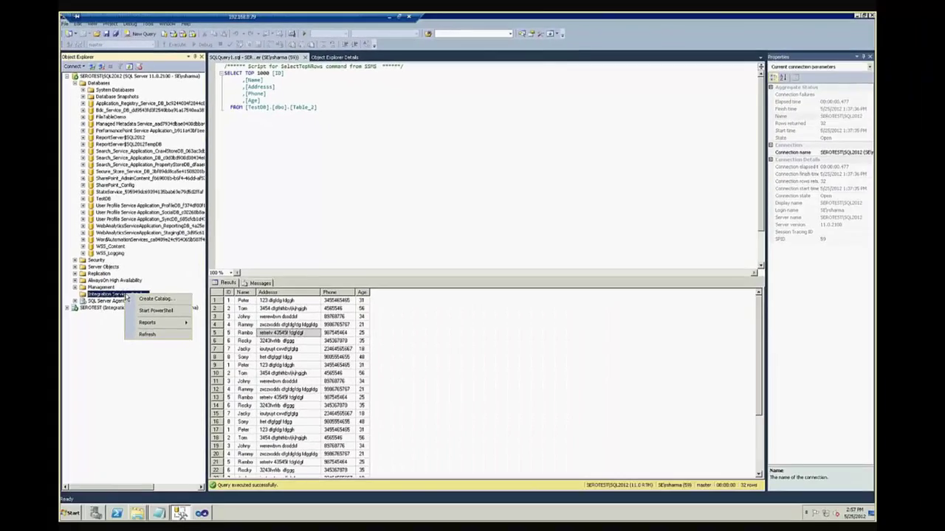
left_click(151, 299)
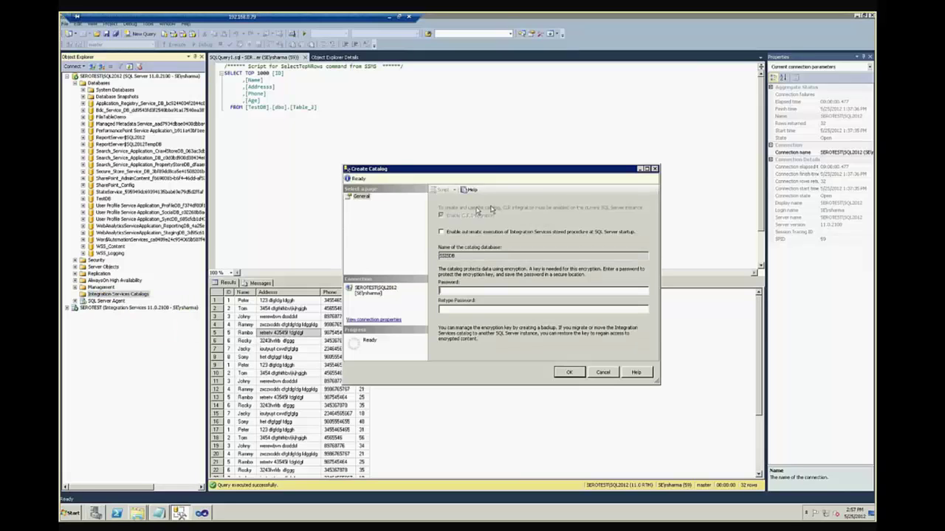
left_click_drag(498, 174, 502, 153)
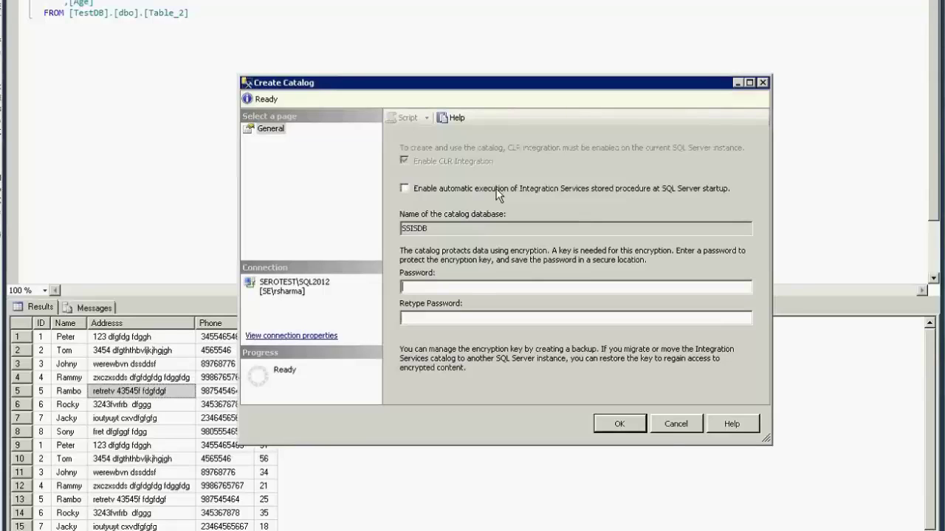
Step: Enter and retype the encryption password for the SSISDB catalog, and create the catalog
left_click(447, 225)
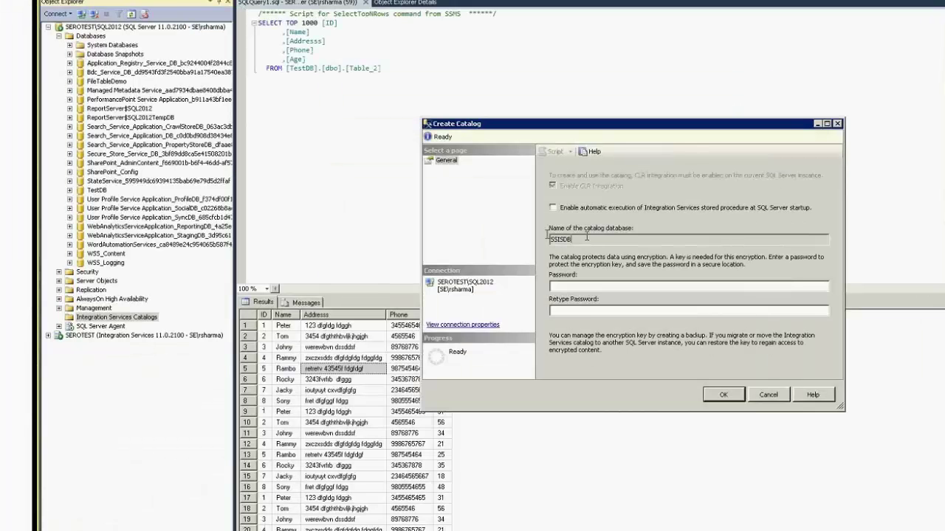
double_click(587, 237)
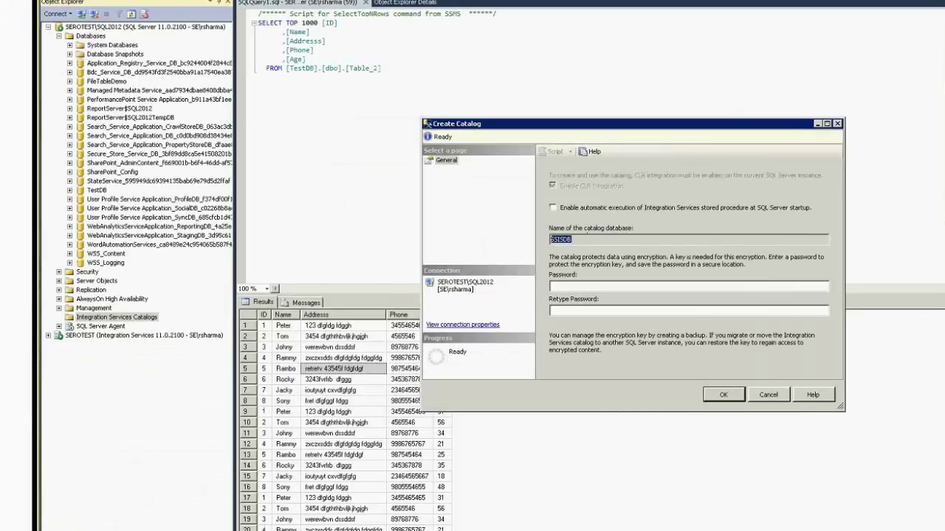
left_click(598, 285)
type("*****")
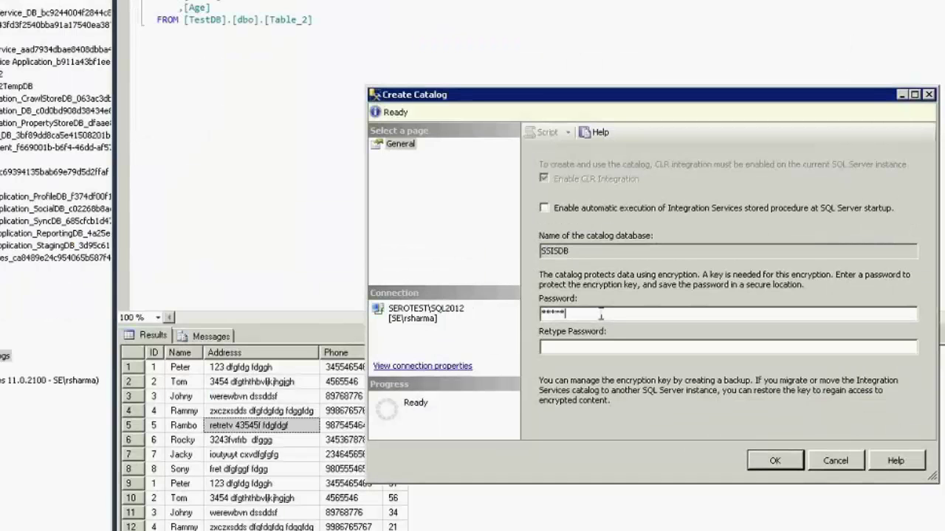
type("***")
key("Tab")
type("********")
left_click(610, 314)
left_click(767, 462)
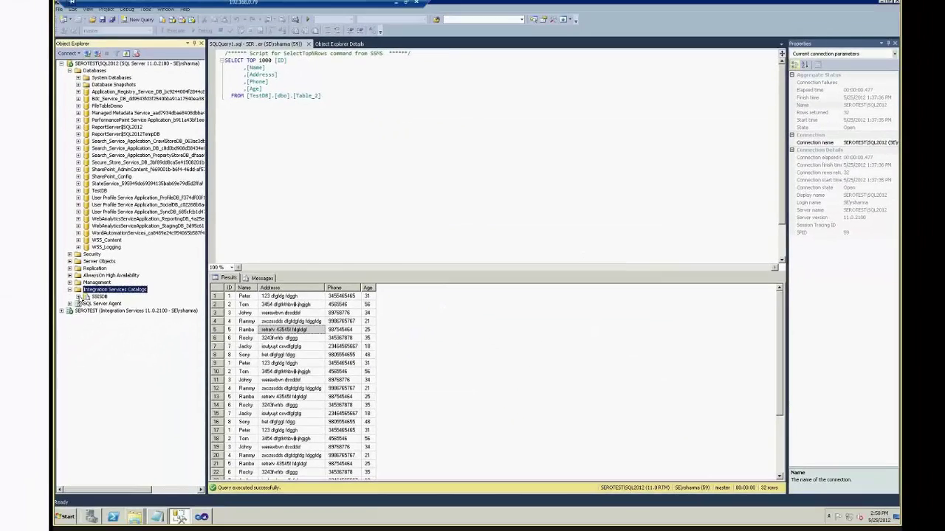
Step: Select the SSISDB catalog and refresh the server's list of databases
left_click(84, 297)
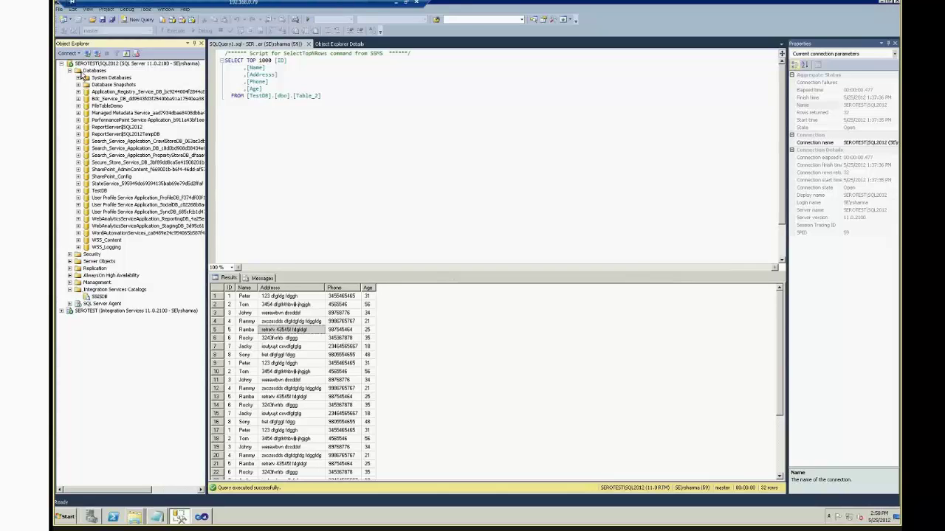
left_click(83, 72)
key("F5")
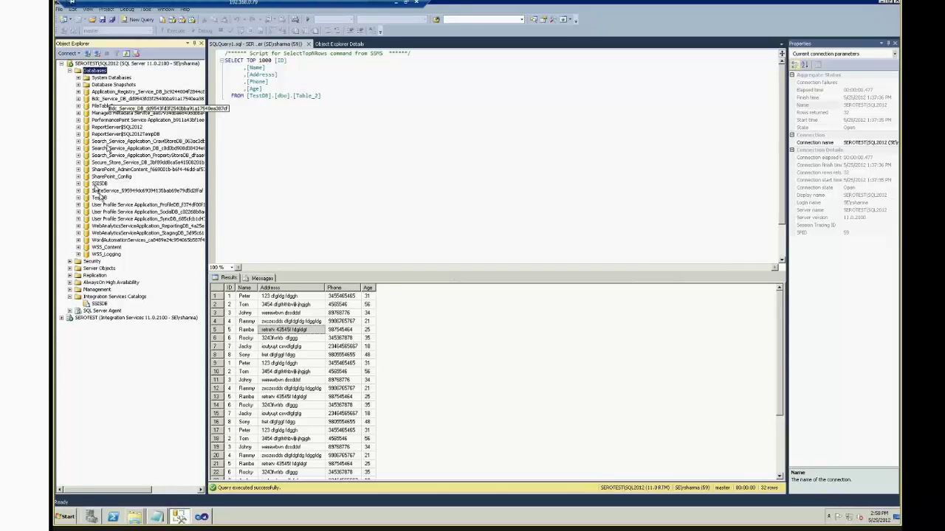
Step: Expand the tables of the SSISDB database and examine its internal tables, including environments and catalog_encryption_keys
left_click(82, 184)
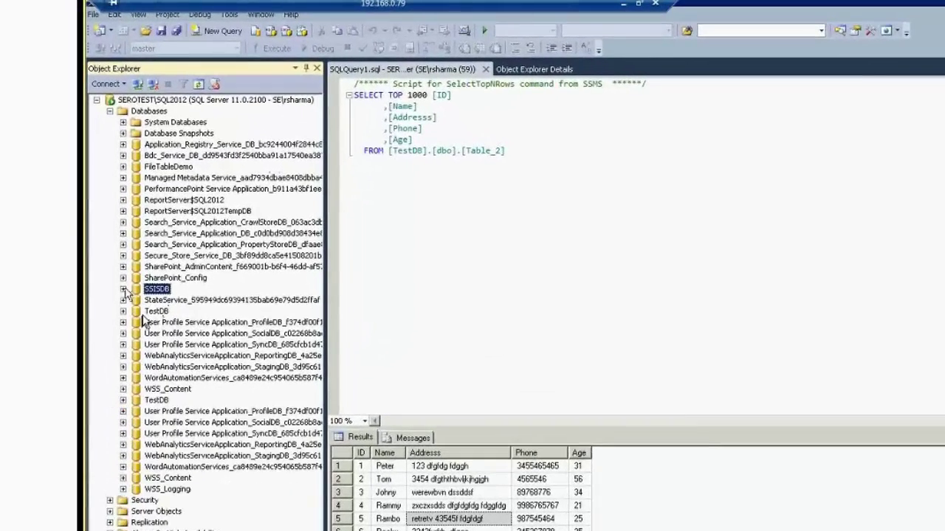
key("Right")
left_click(137, 311)
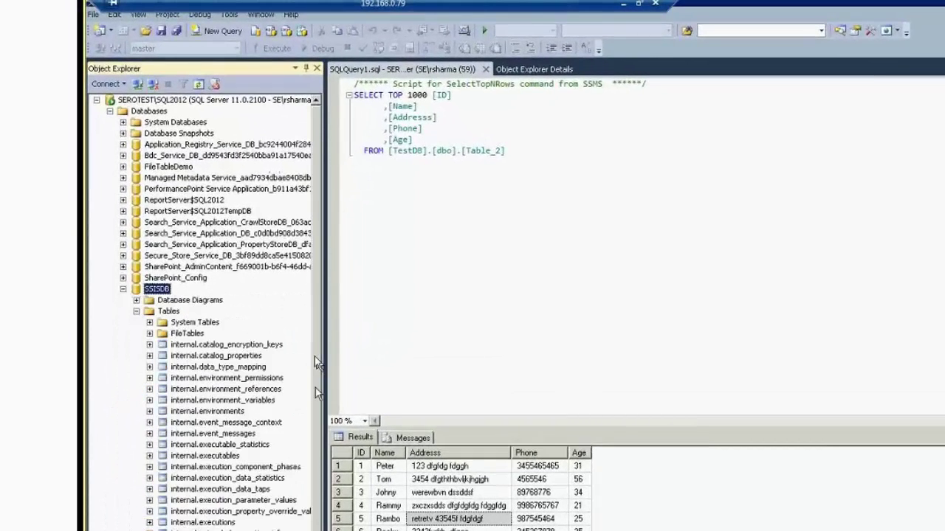
scroll(315, 390, "down", 1)
scroll(316, 388, "down", 1)
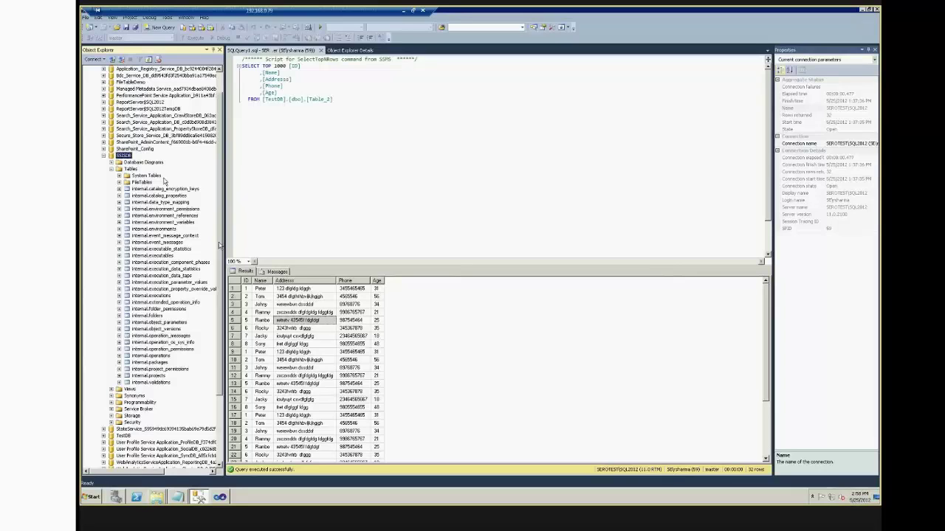
left_click(140, 230)
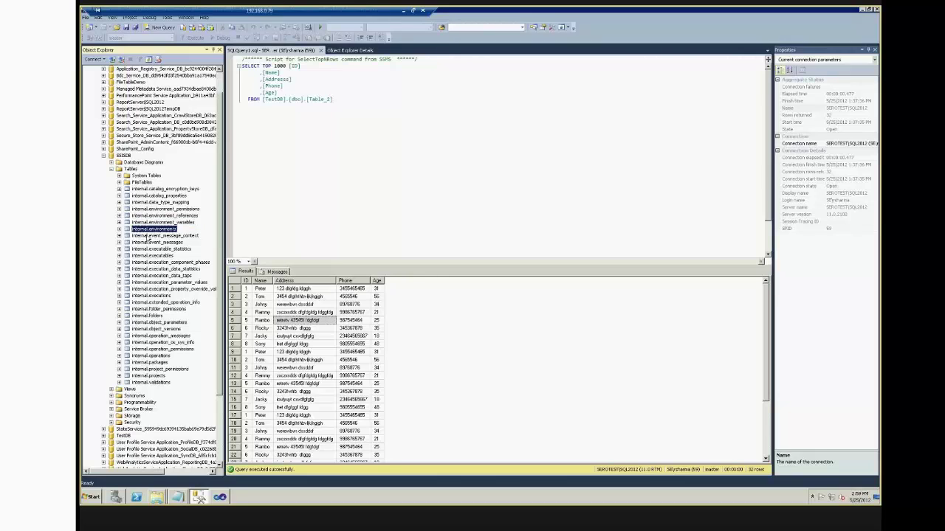
left_click(145, 191)
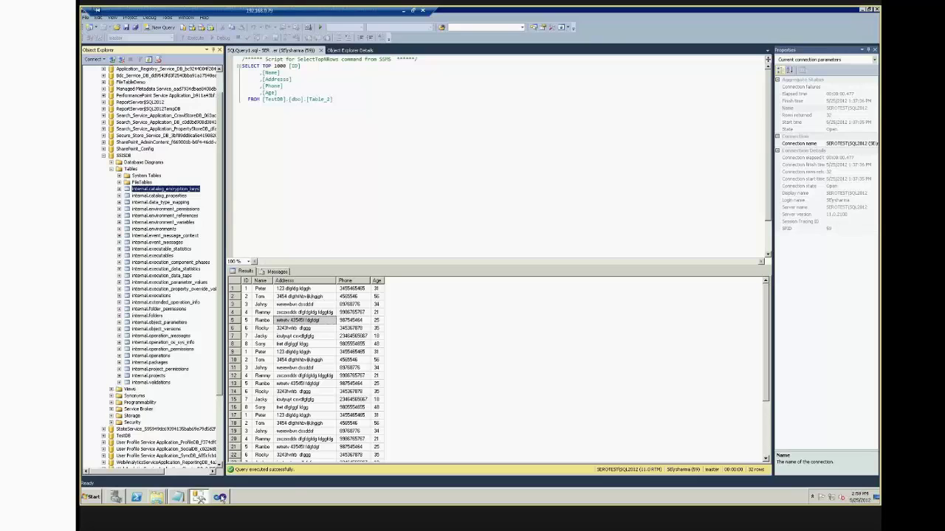
Step: Switch to Visual Studio and build the SSIS2008R2Test project
left_click(221, 496)
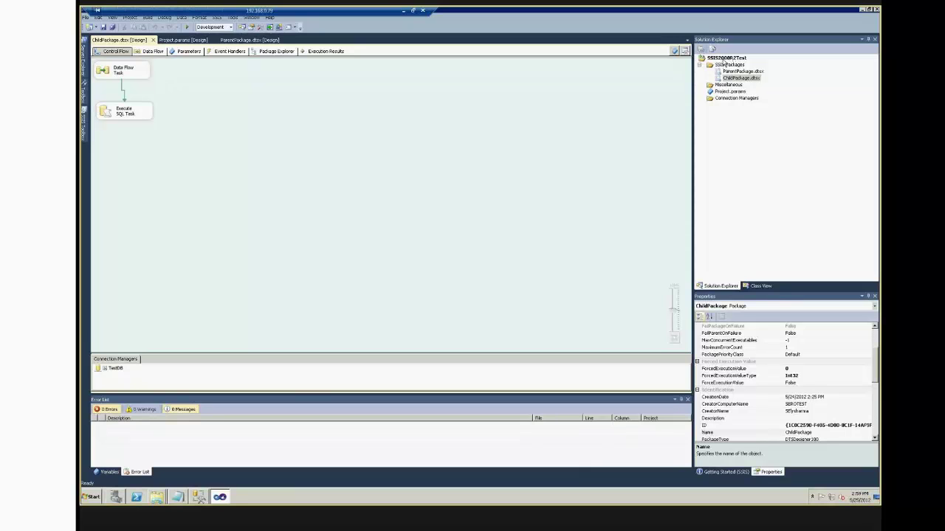
right_click(725, 57)
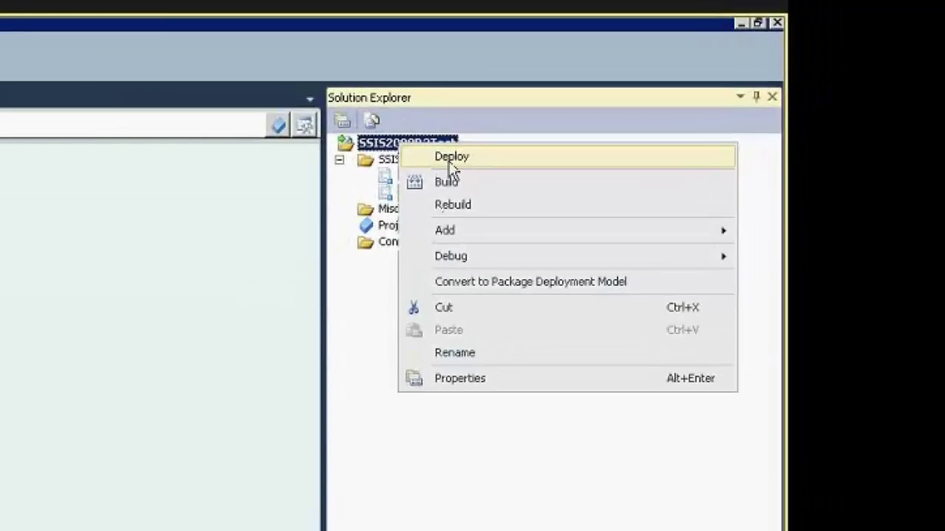
left_click(378, 145)
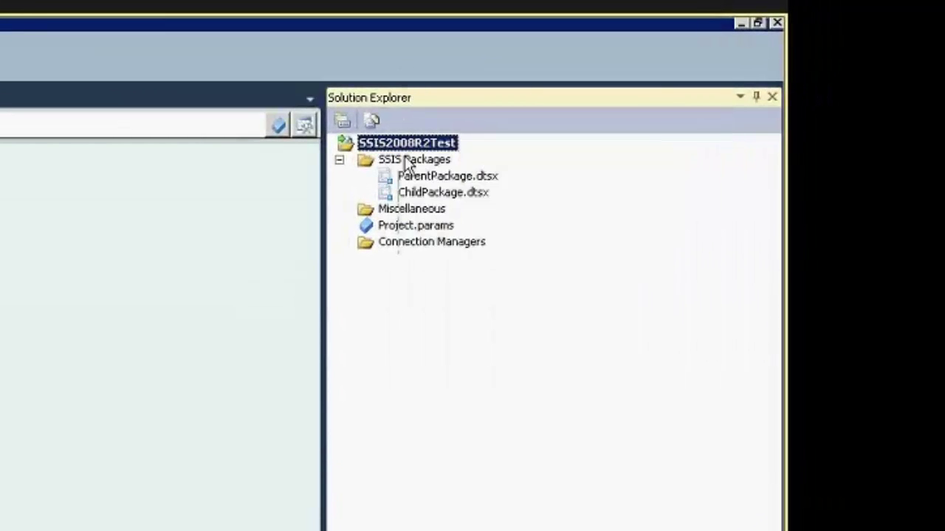
left_click(350, 149)
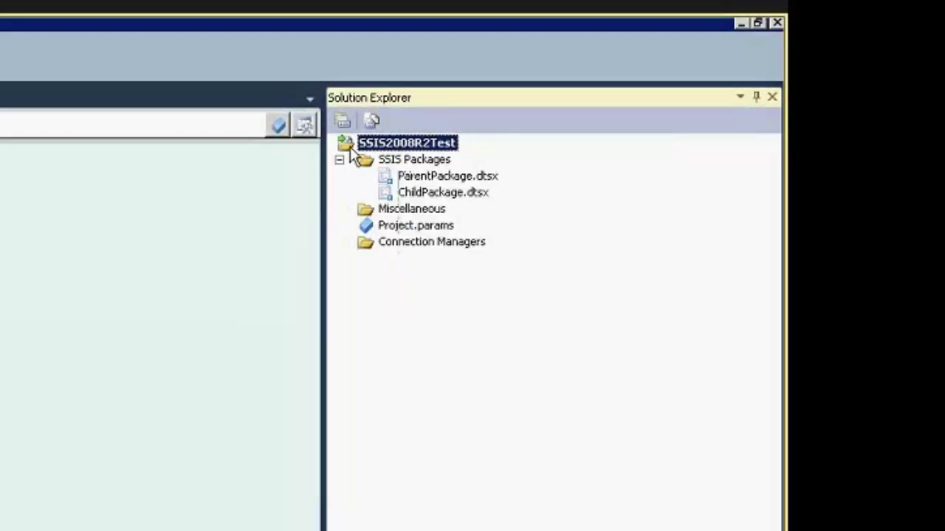
right_click(350, 149)
left_click(387, 190)
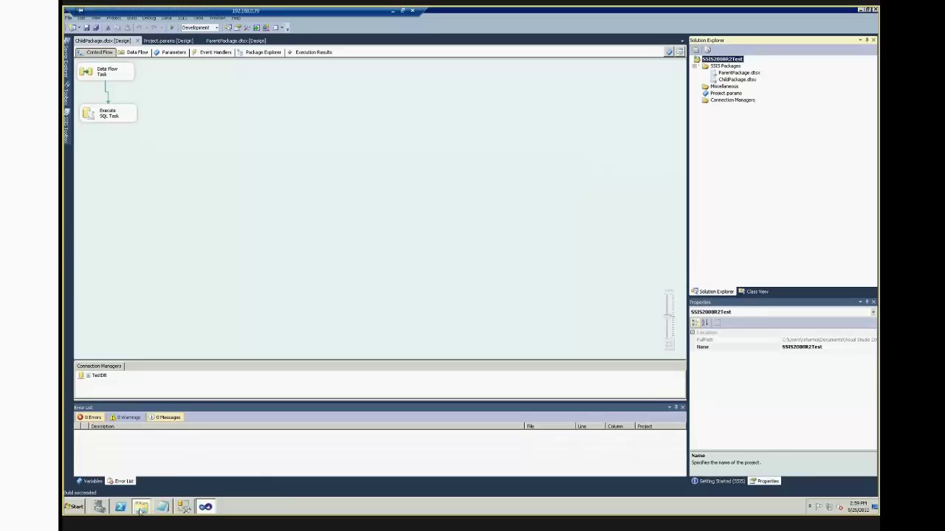
Step: Switch to Windows Explorer and open the bin\Development folder of the SSIS2008R2Test project
left_click(140, 506)
left_click(141, 478)
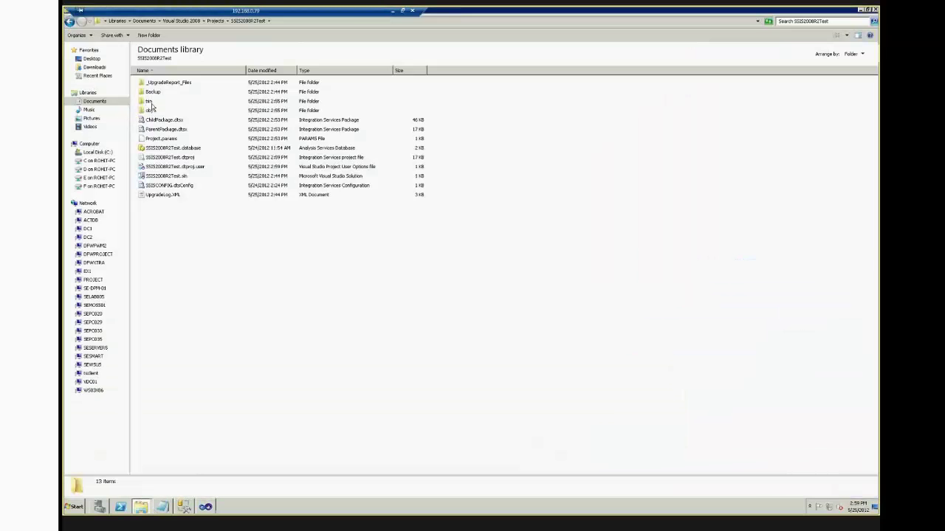
double_click(150, 102)
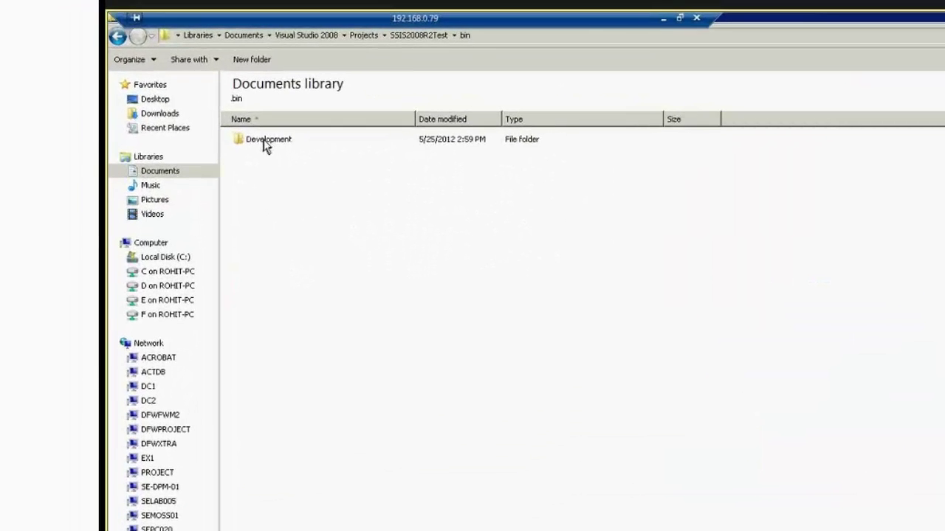
double_click(159, 82)
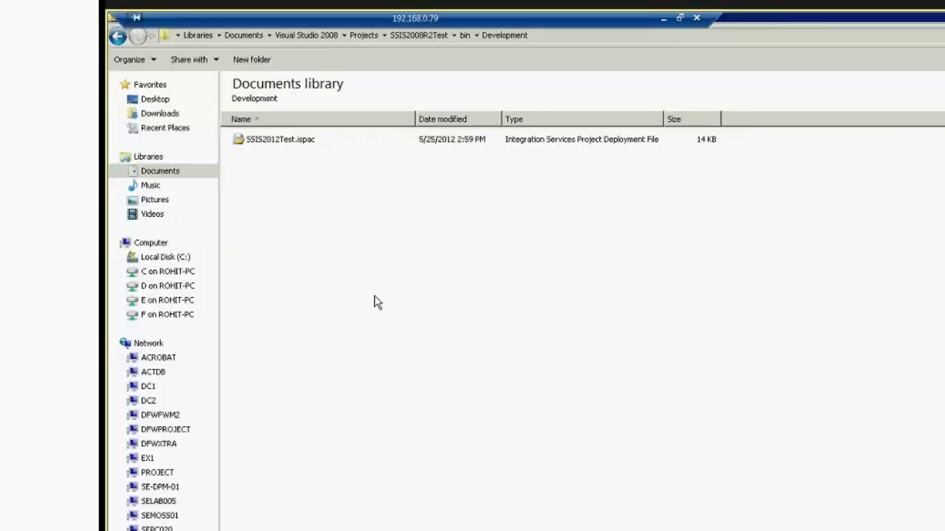
double_click(282, 138)
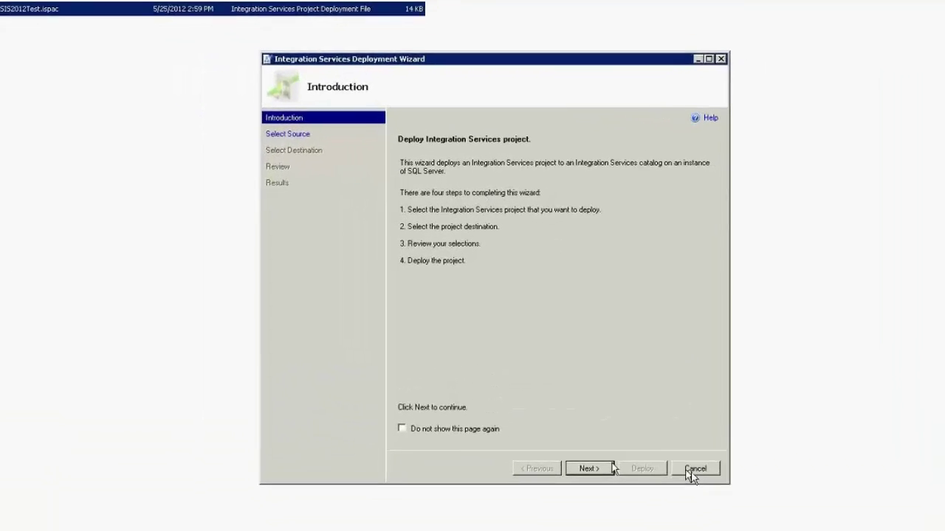
left_click(691, 470)
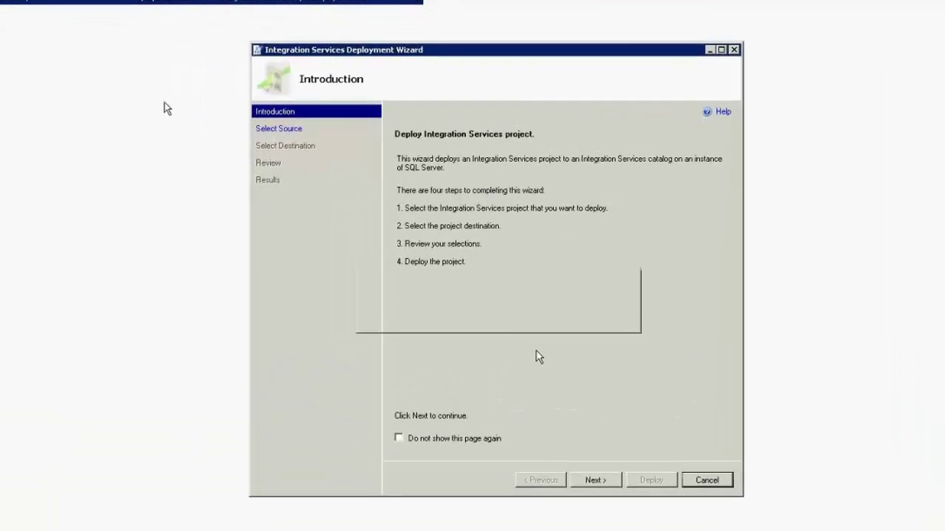
left_click(535, 319)
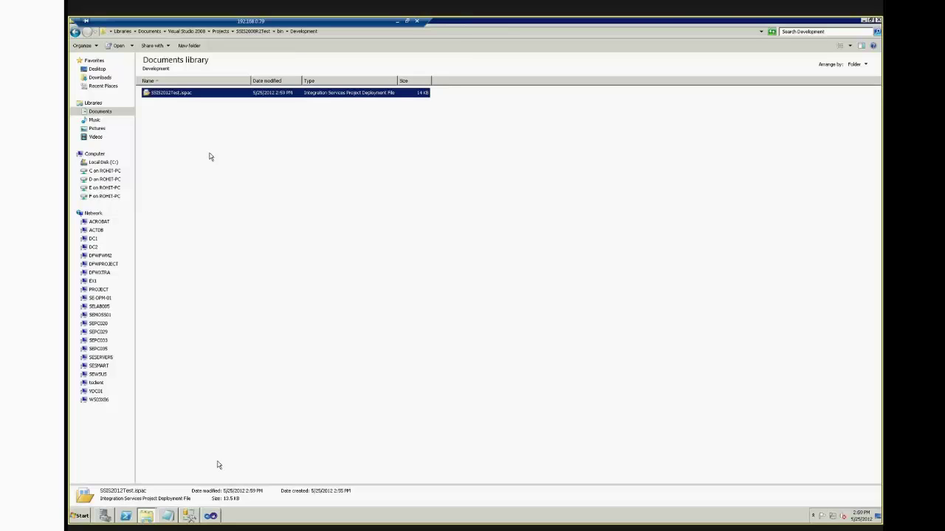
left_click(212, 517)
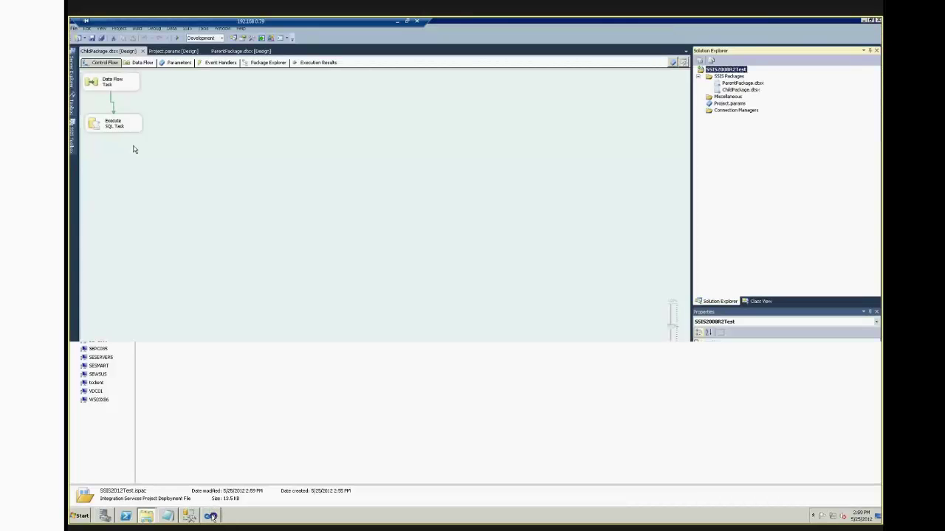
left_click(147, 516)
Step: Launch the Integration Services Deployment Wizard from SSIS2012Test.ispac, keep that file as the source, and set the destination server to SEROTEST\SQL2012
double_click(158, 94)
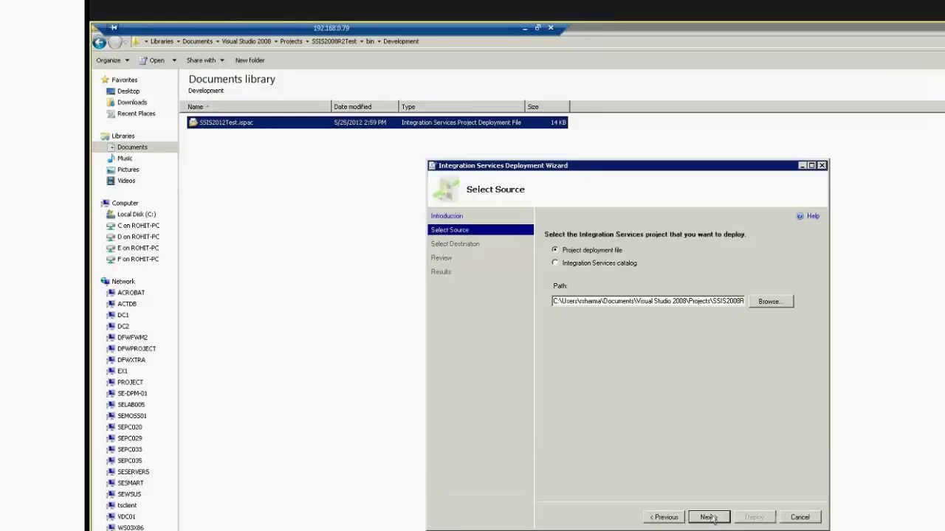
left_click(707, 517)
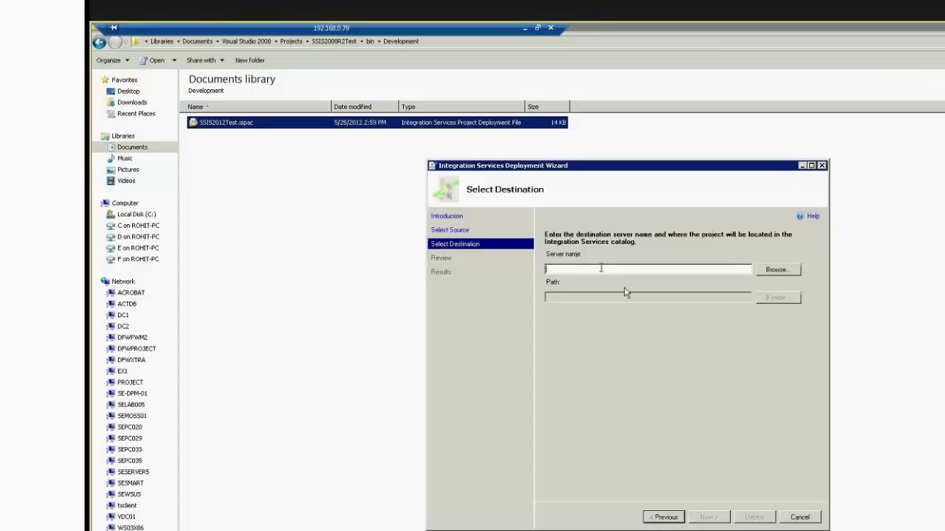
left_click(268, 224)
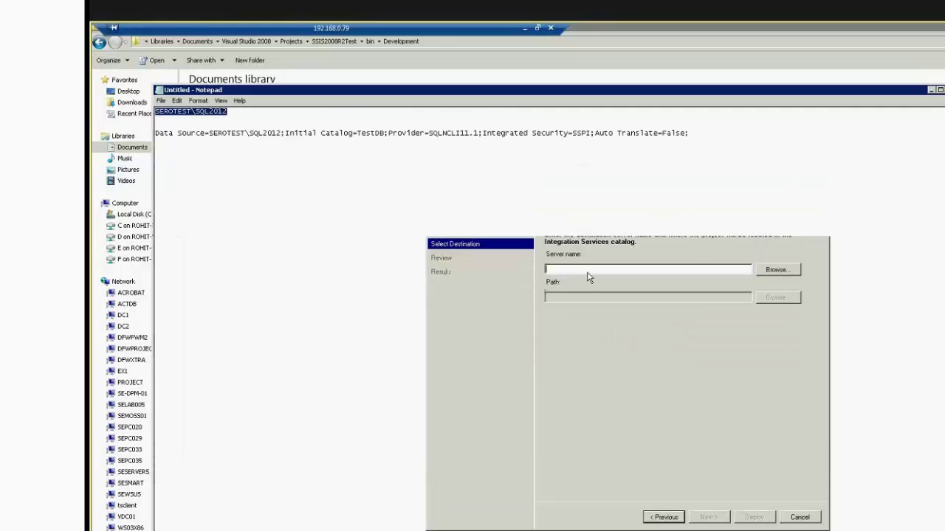
type("SEROTEST\\SQL2012")
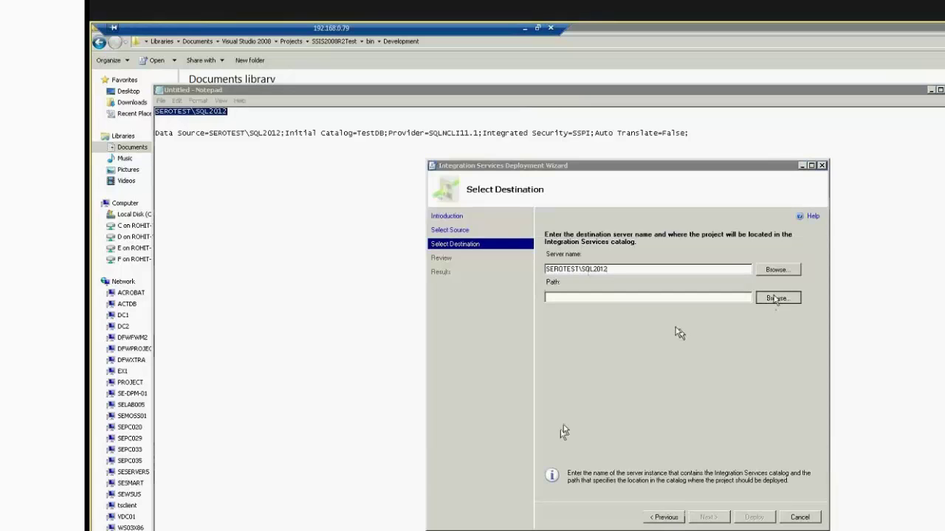
Step: Create a folder named SQL2012 in the SSISDB catalog and choose it for the project's destination path
left_click(775, 298)
left_click(559, 428)
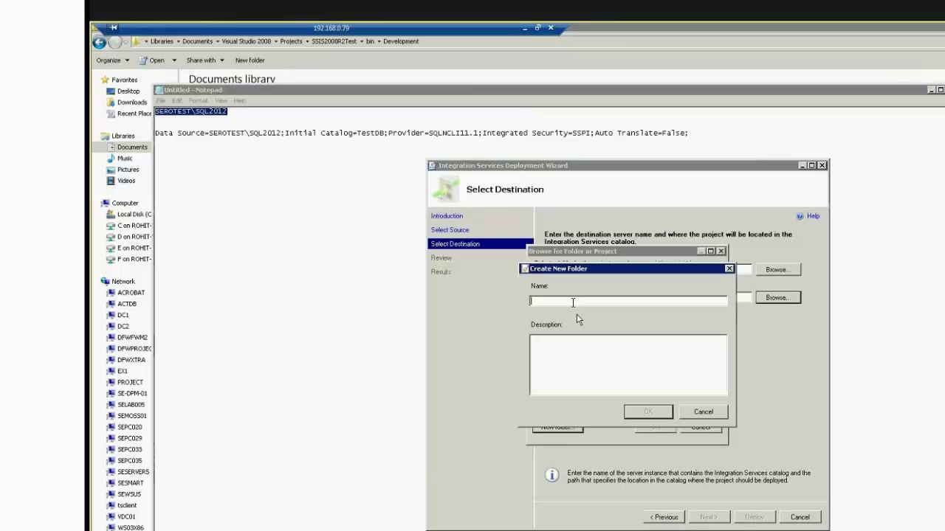
type("SQL2012")
left_click(639, 413)
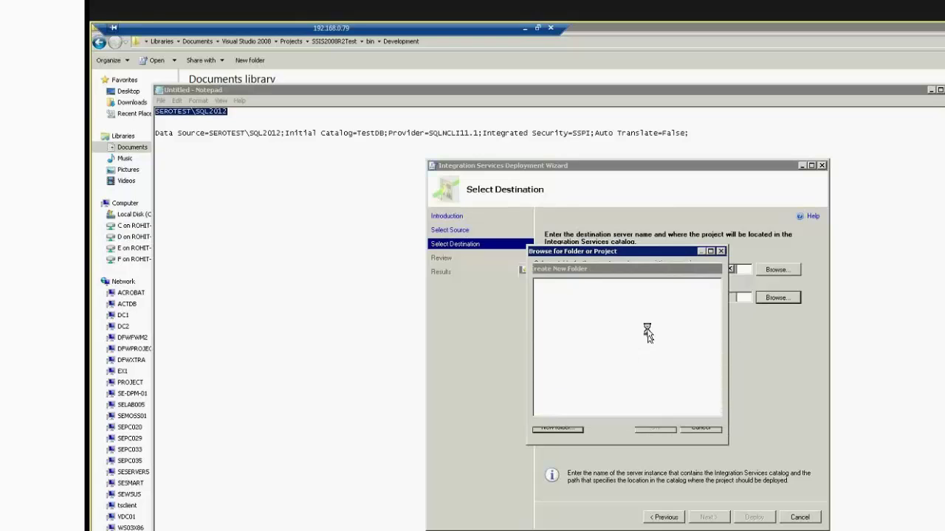
left_click(654, 431)
Step: Proceed to the review, deploy the project to /SSISDB/SQL2012/SSIS2012Test, and close the wizard
left_click(713, 519)
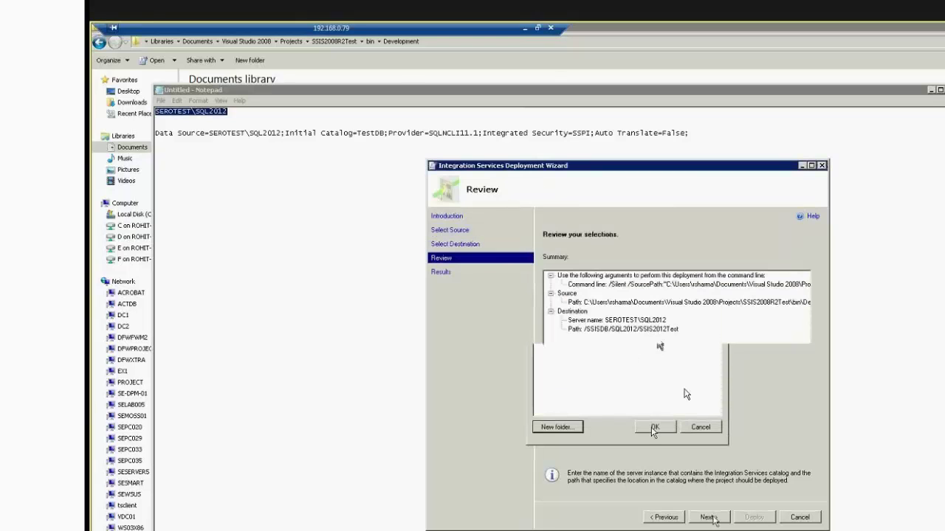
left_click(745, 520)
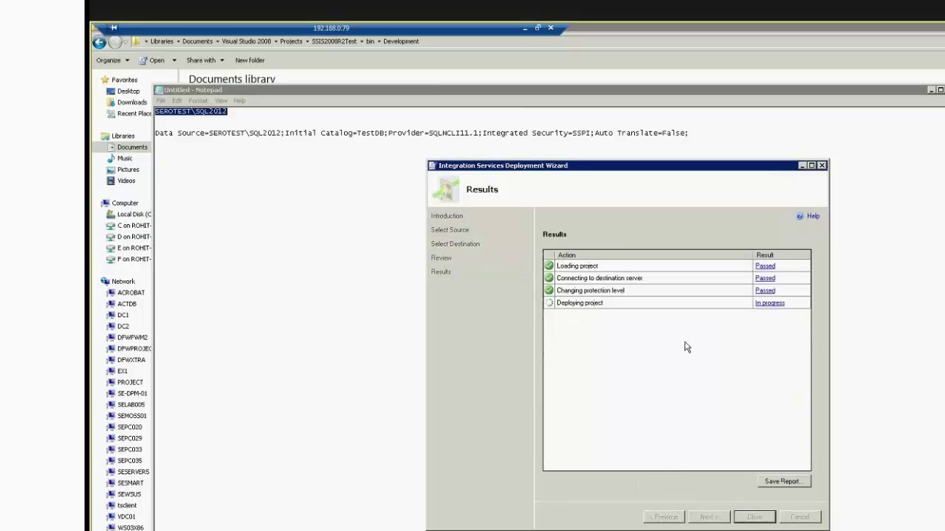
left_click(754, 517)
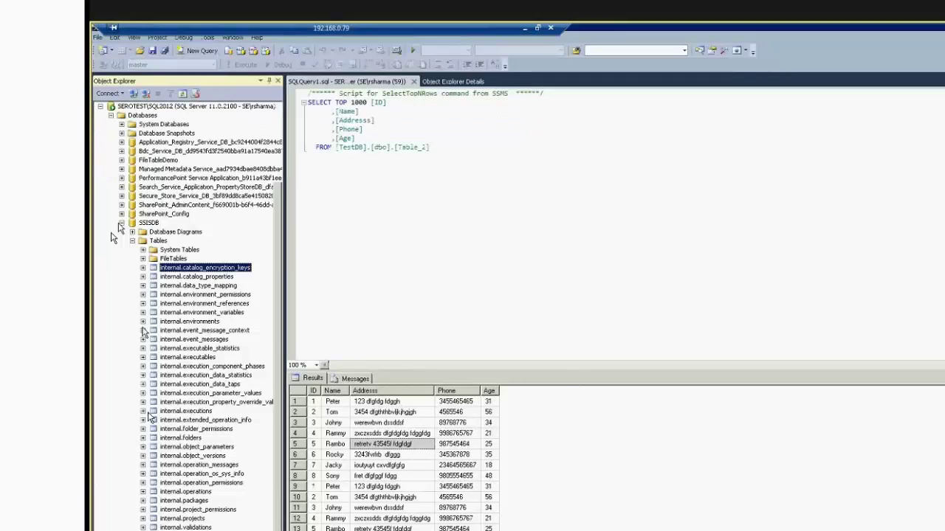
Step: In SQL Server Management Studio, collapse the SSISDB database and expand the catalog's SQL2012 folder down to the packages of SSIS2012Test
left_click(122, 223)
left_click(143, 412)
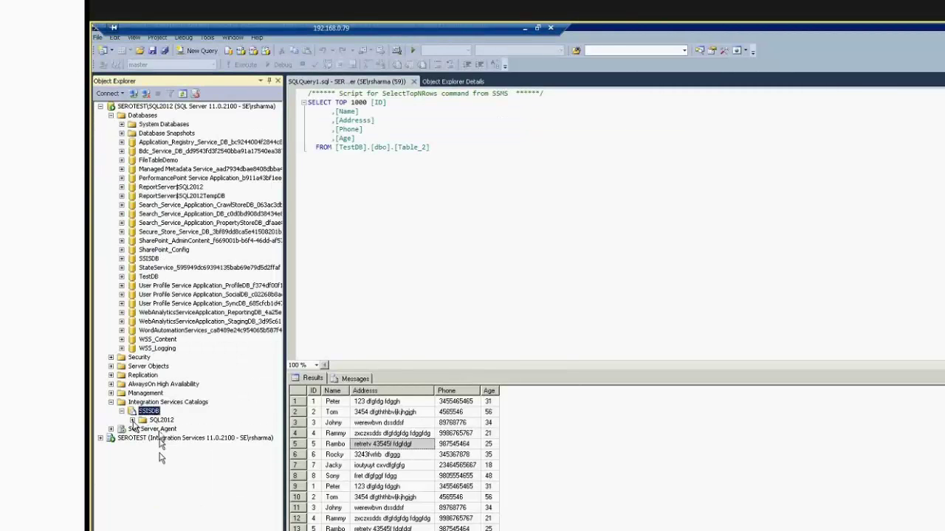
left_click(133, 420)
left_click(151, 430)
left_click(143, 430)
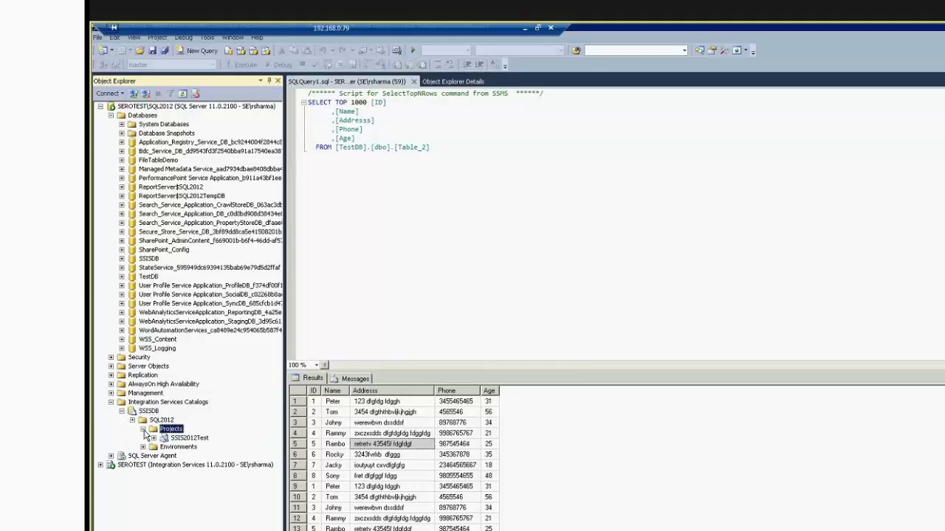
left_click(152, 438)
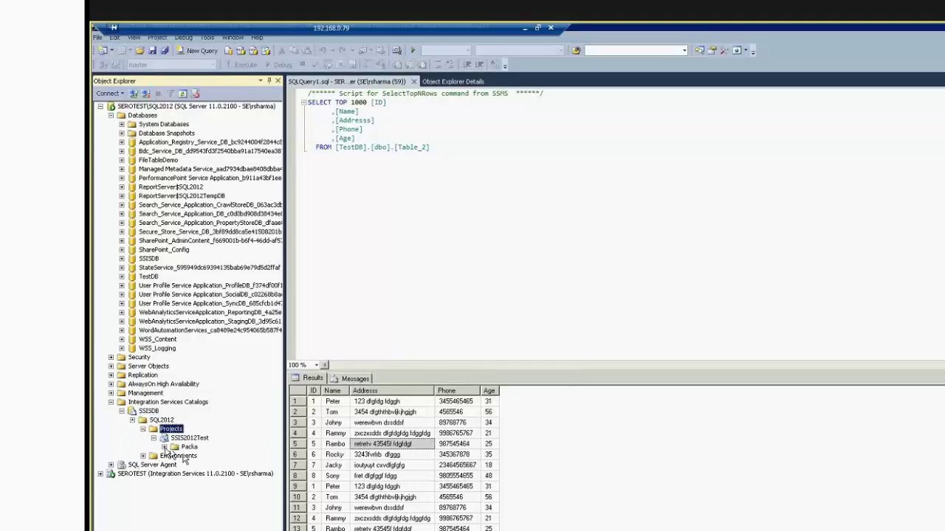
left_click(163, 447)
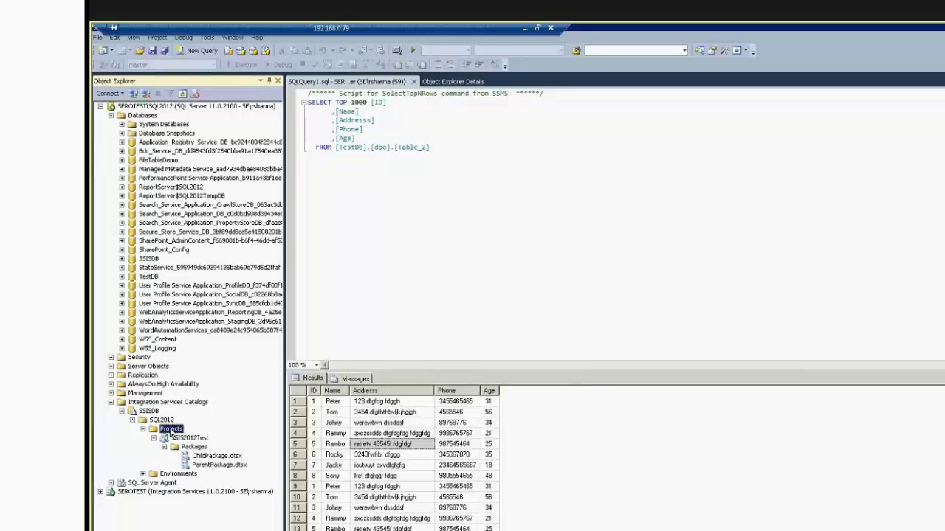
Step: Examine the connection managers of ParentPackage.dtsx and the ID parameter of ChildPackage.dtsx in the configuration, closing it without saving
left_click(209, 457)
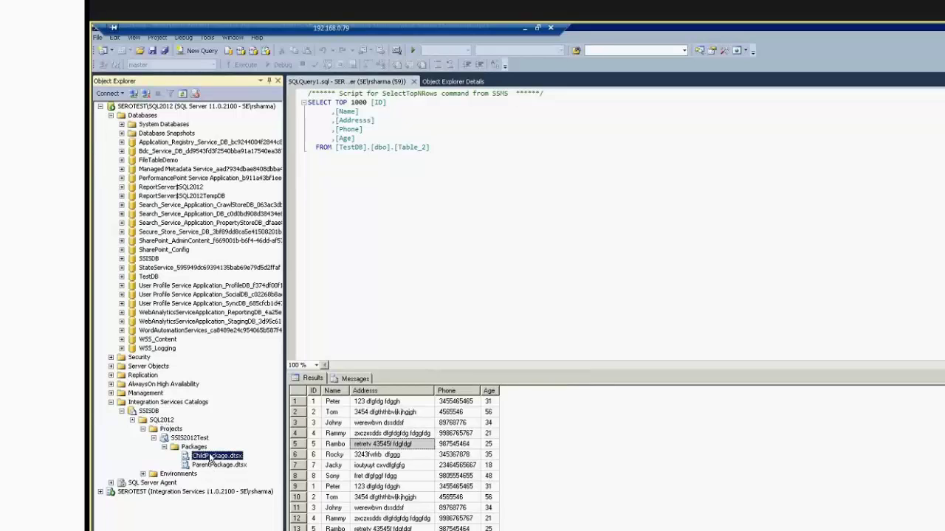
right_click(210, 467)
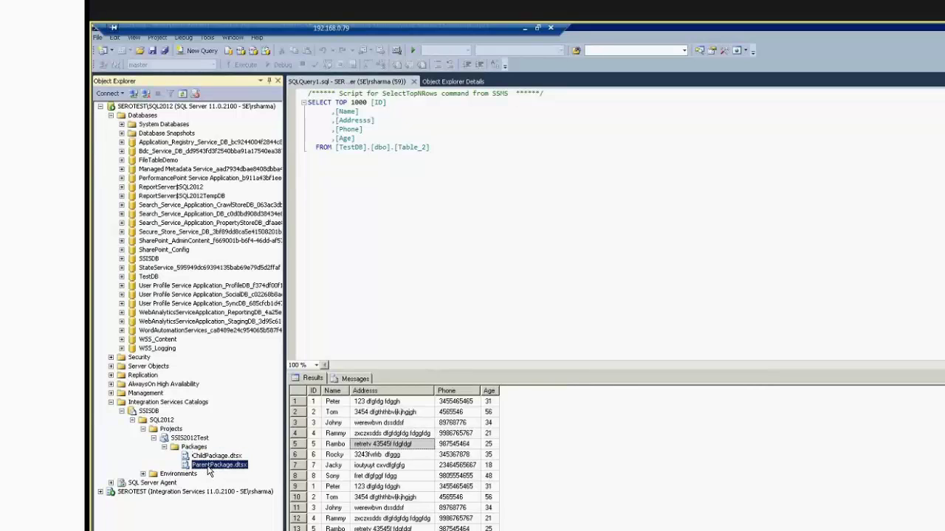
left_click(603, 426)
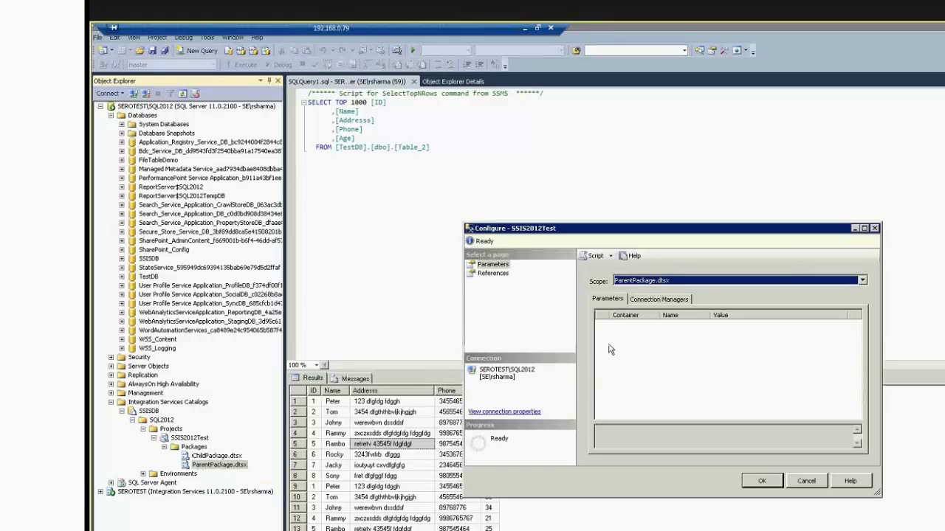
left_click(662, 300)
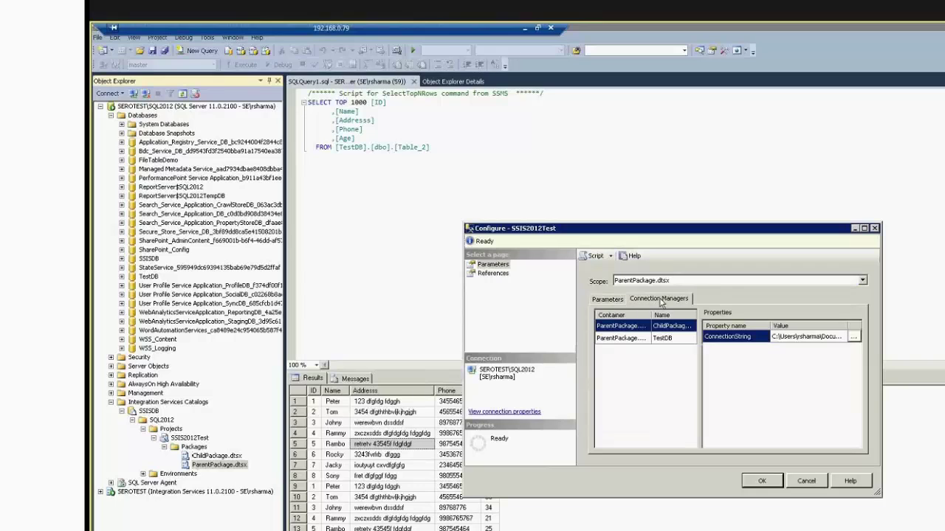
left_click(805, 482)
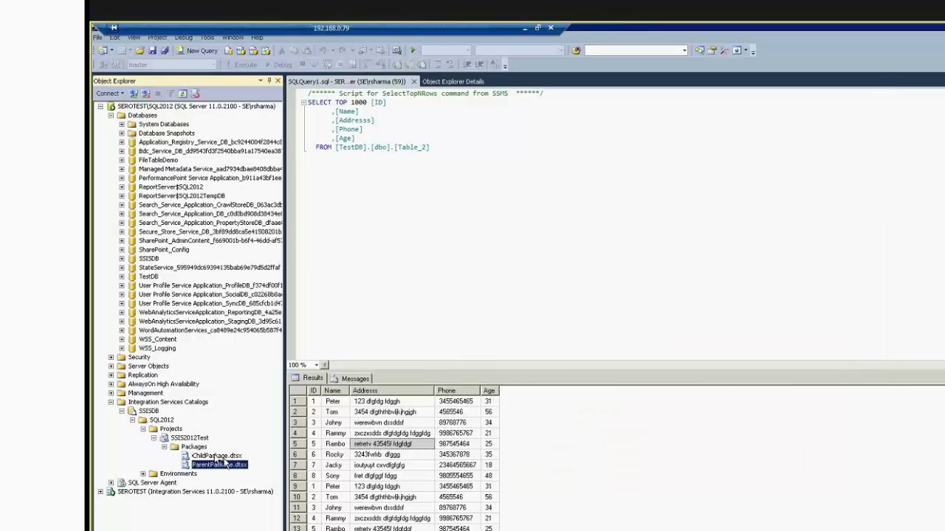
double_click(217, 456)
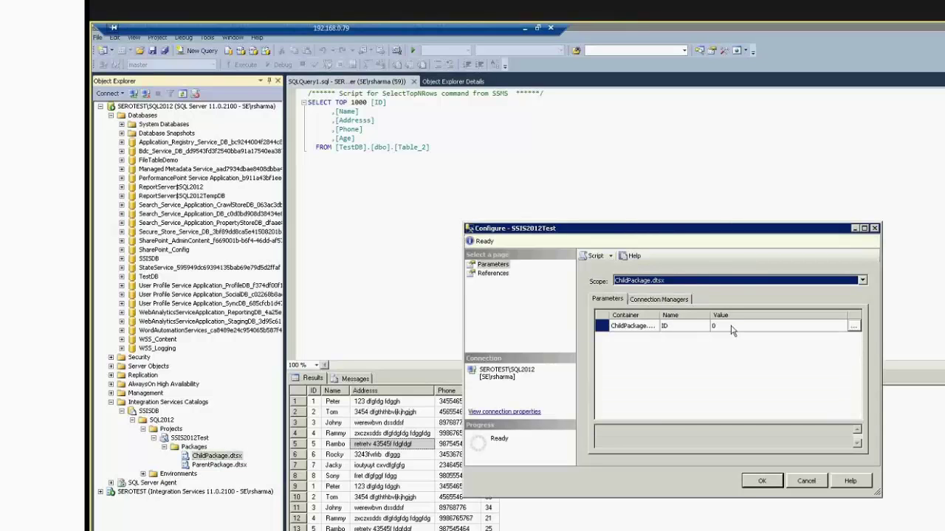
left_click(722, 330)
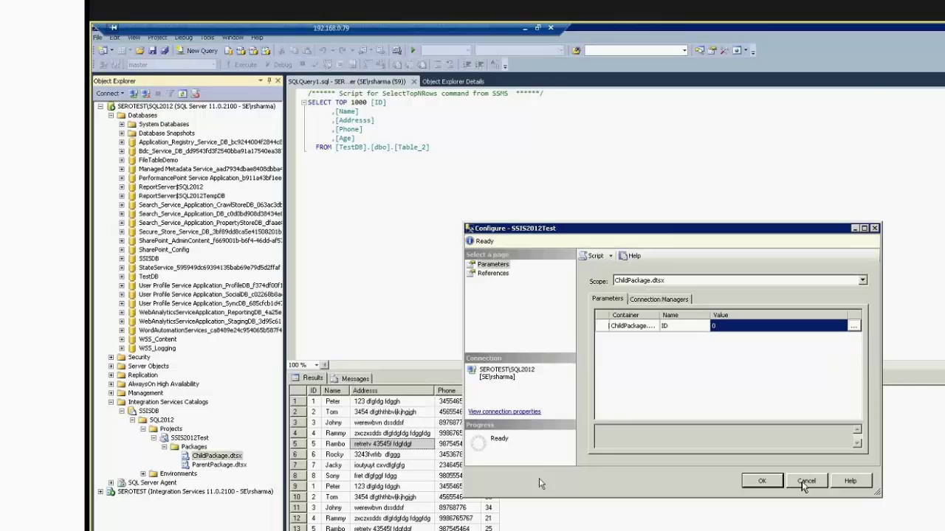
Step: Bring up the actions available for ParentPackage.dtsx
right_click(214, 466)
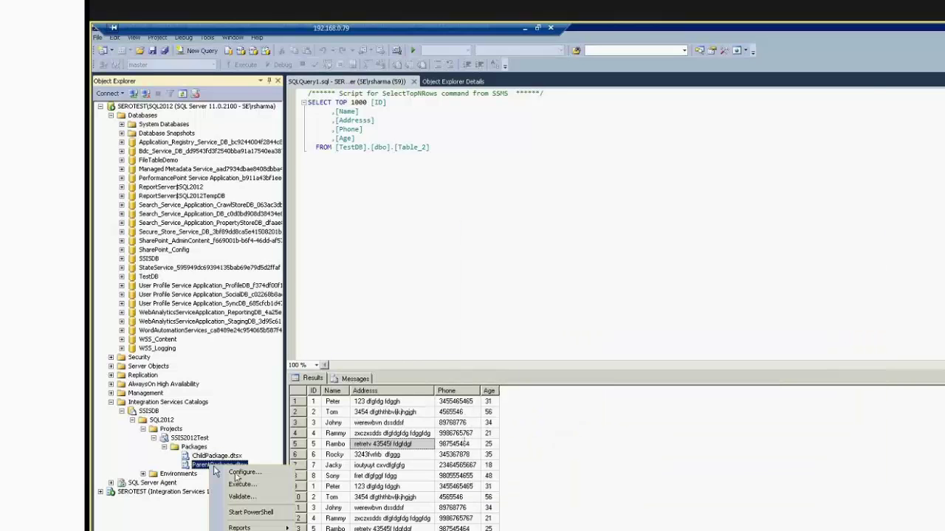